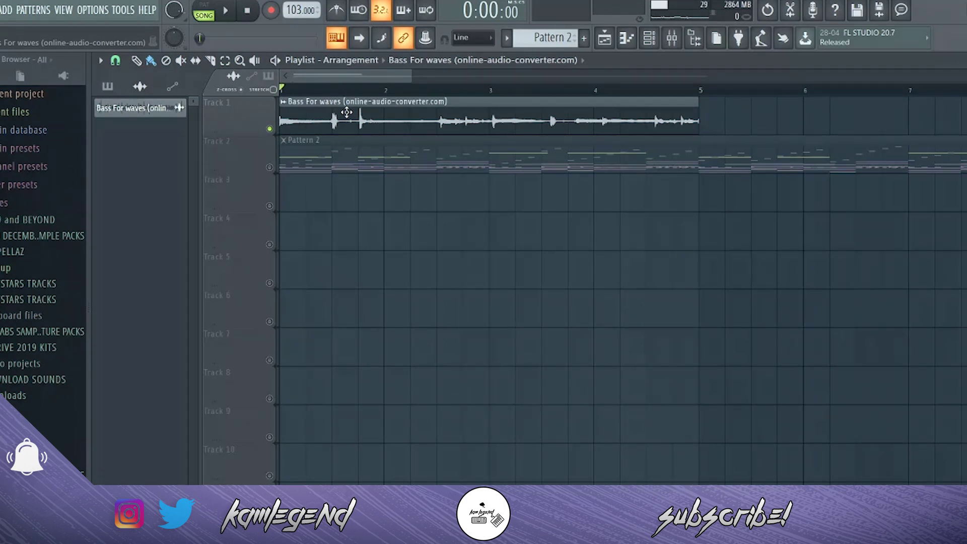
Open the Bass For waves clip's sample settings, with Normalize enabled
{"action": "double_click", "coordinate": [346, 112]}
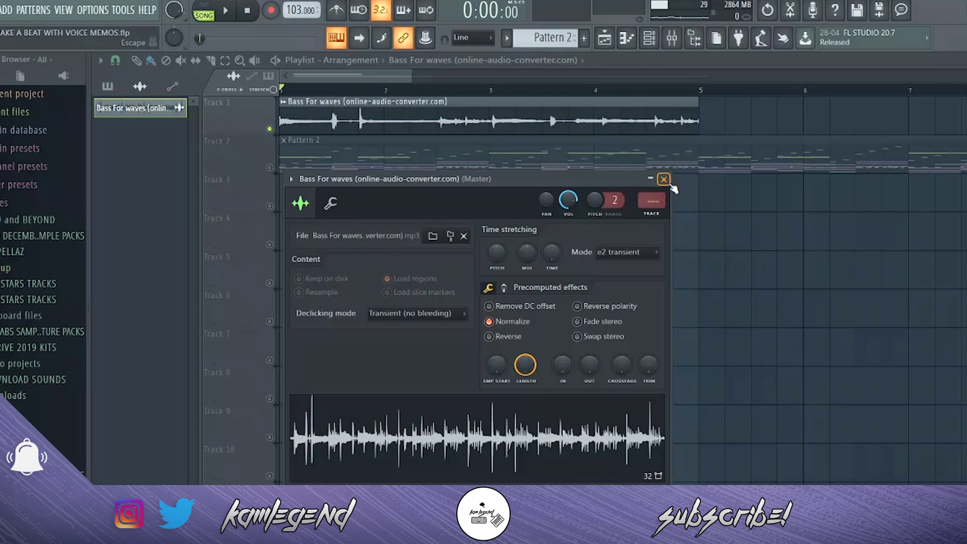
{"action": "left_click", "coordinate": [664, 179]}
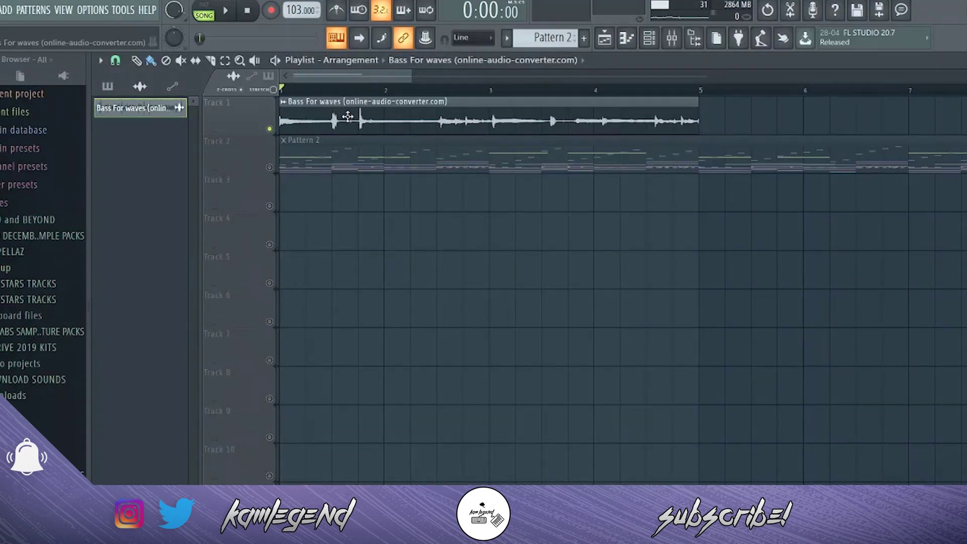
{"action": "left_click", "coordinate": [227, 16]}
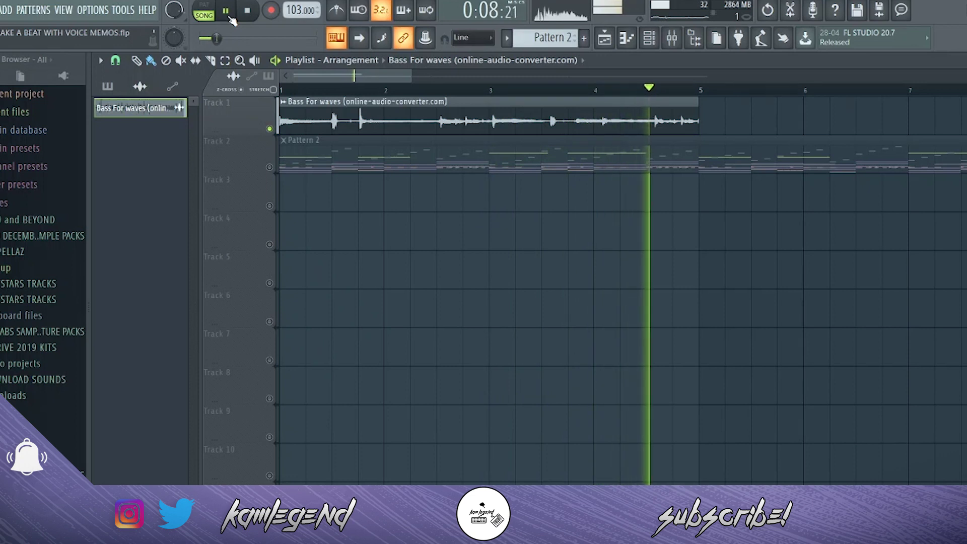
{"action": "left_click", "coordinate": [247, 14]}
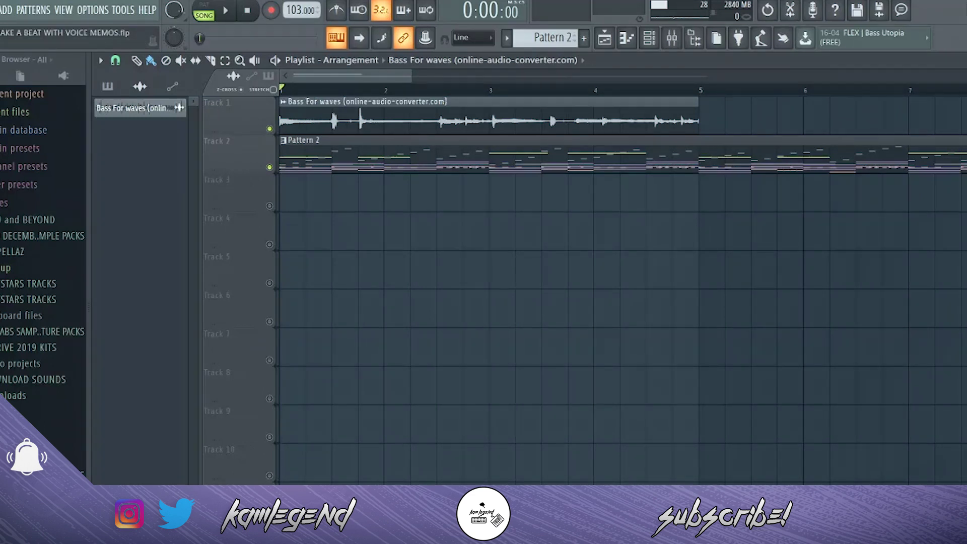
Start the song and open the 808 channel's notes in the piano roll
{"action": "key", "text": "Escape"}
{"action": "left_click", "coordinate": [229, 11]}
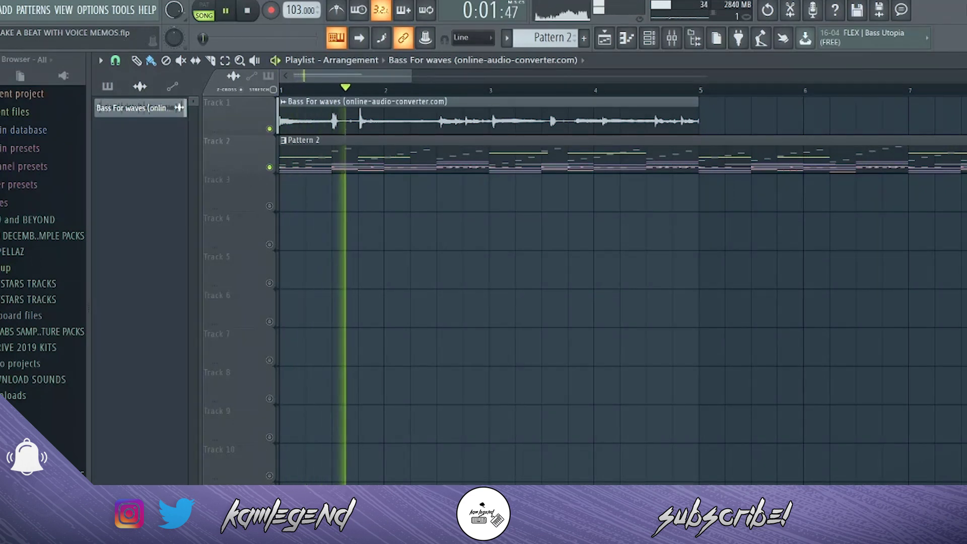
{"action": "key", "text": "F6"}
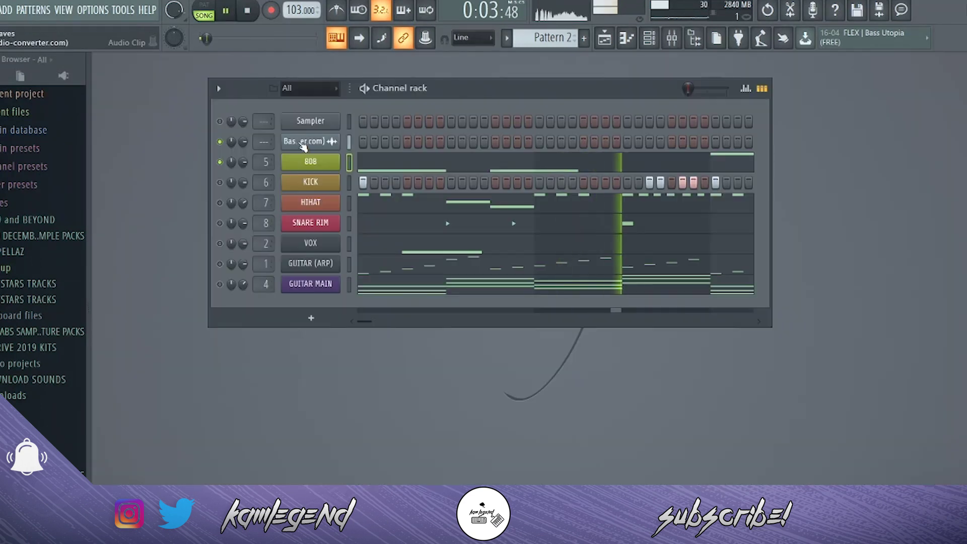
{"action": "right_click", "coordinate": [315, 163]}
{"action": "left_click", "coordinate": [376, 162]}
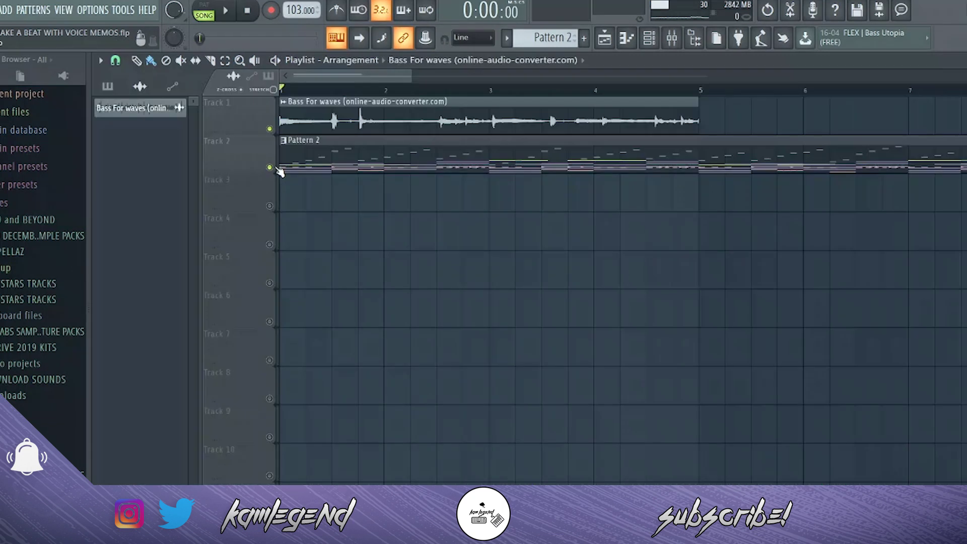
Stop playback, raise the tempo from 103 to 105 BPM and mute Track 1
{"action": "key", "text": "space"}
{"action": "key", "text": "F5"}
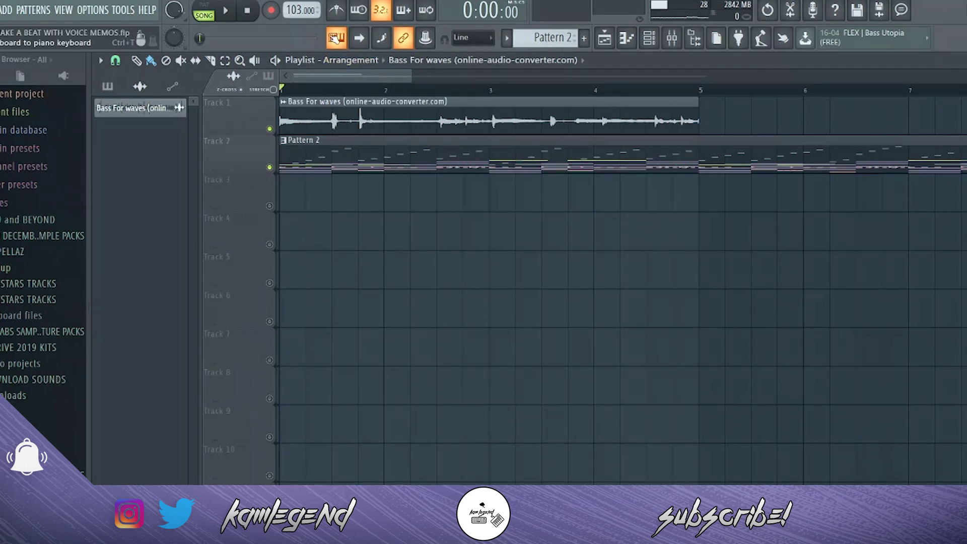
{"action": "scroll", "coordinate": [295, 9], "scroll_direction": "up", "scroll_amount": 2}
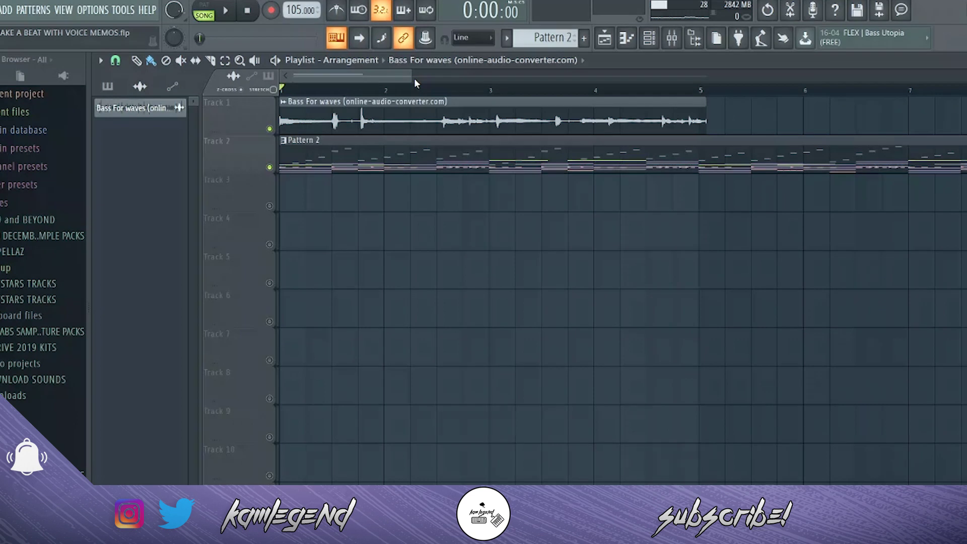
{"action": "left_click", "coordinate": [270, 129]}
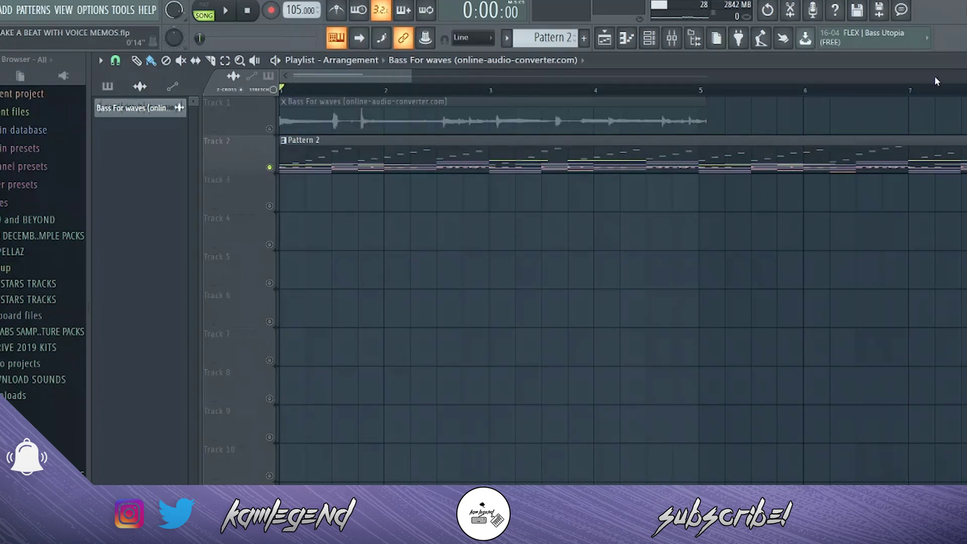
Open Pattern 2's 808 part in the piano roll and play it through once
{"action": "double_click", "coordinate": [344, 174]}
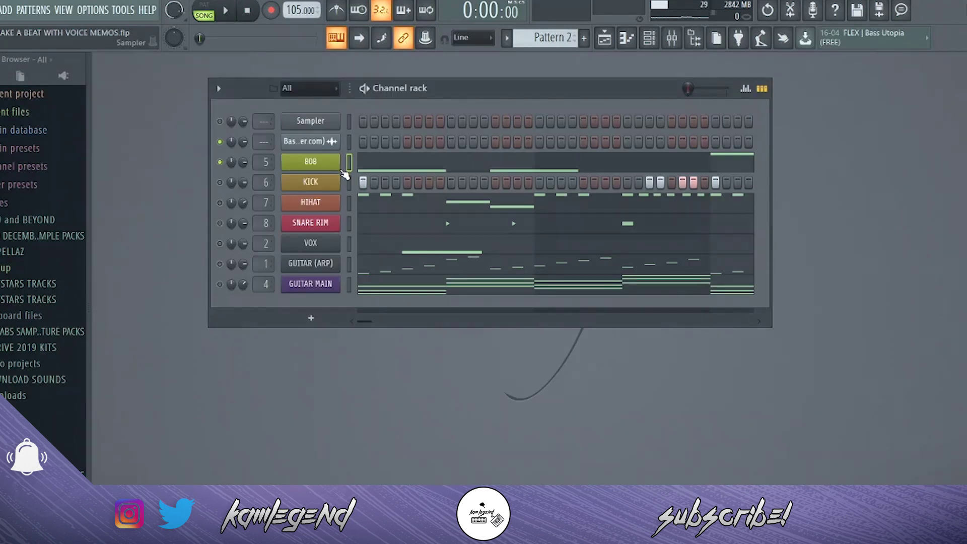
{"action": "right_click", "coordinate": [343, 170]}
{"action": "left_click", "coordinate": [378, 166]}
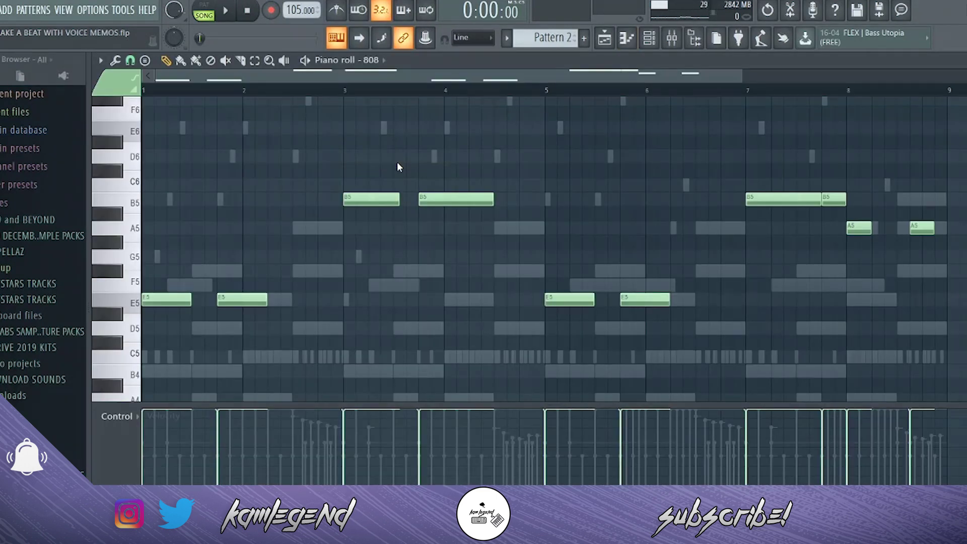
{"action": "key", "text": "z"}
{"action": "key", "text": "space"}
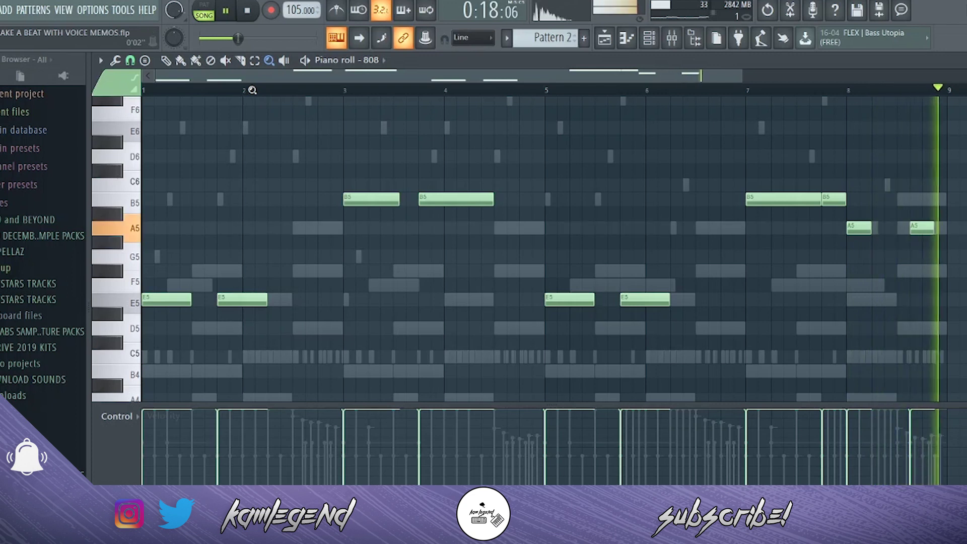
{"action": "key", "text": "space"}
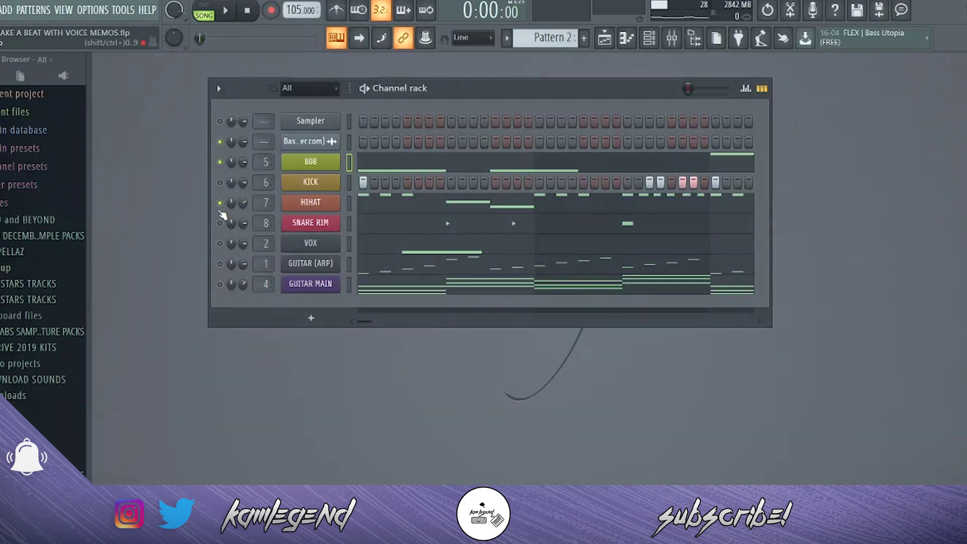
{"action": "key", "text": "space"}
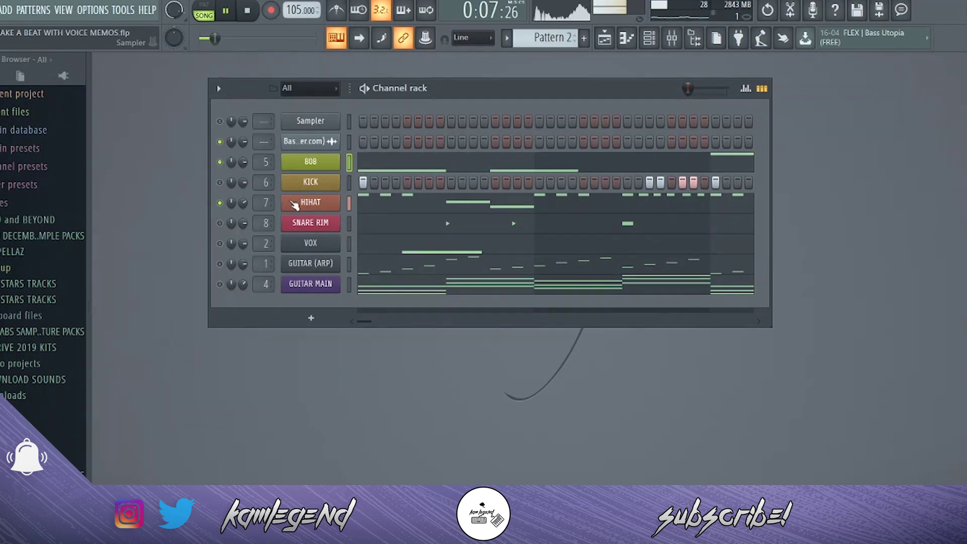
{"action": "right_click", "coordinate": [314, 202]}
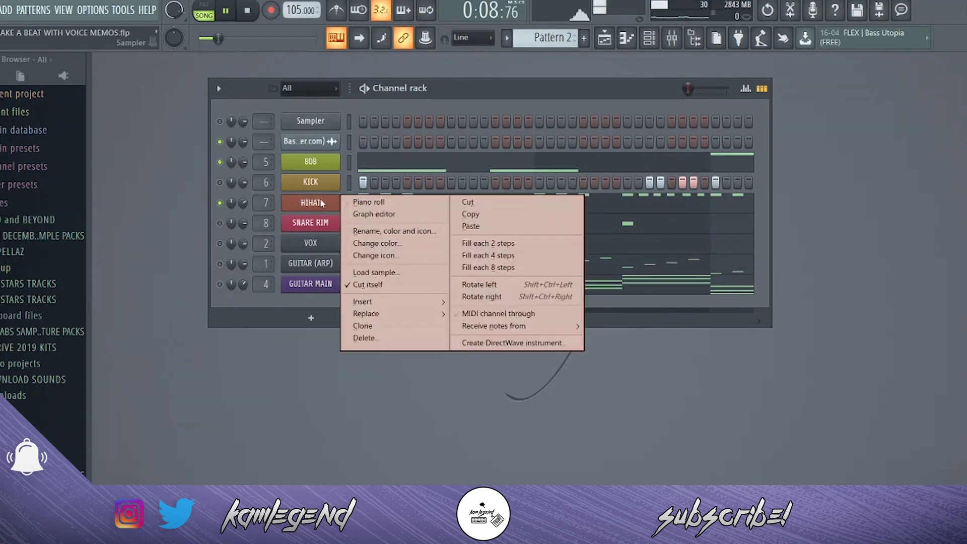
{"action": "left_click", "coordinate": [347, 202]}
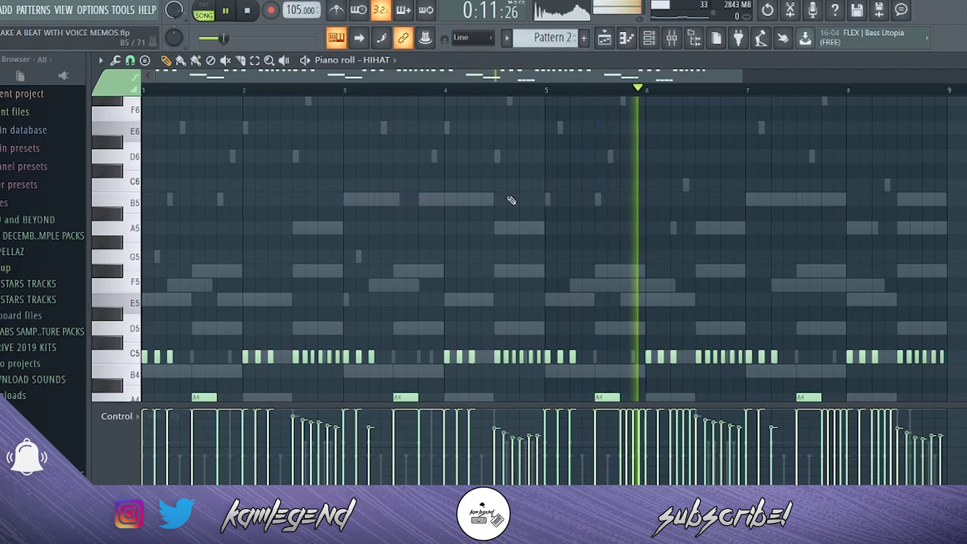
{"action": "scroll", "coordinate": [519, 249], "scroll_direction": "down", "scroll_amount": 1}
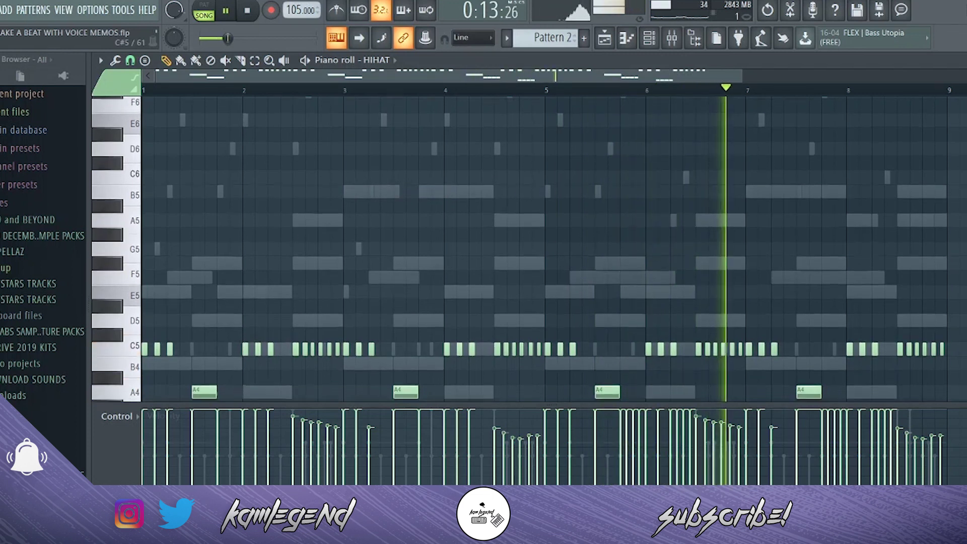
{"action": "scroll", "coordinate": [519, 249], "scroll_direction": "down", "scroll_amount": 3}
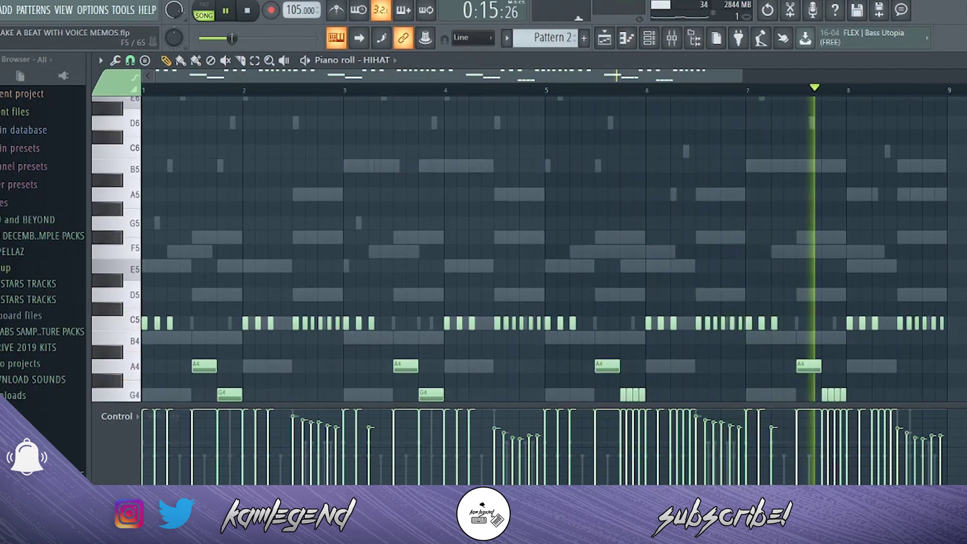
{"action": "scroll", "coordinate": [519, 249], "scroll_direction": "down", "scroll_amount": 4}
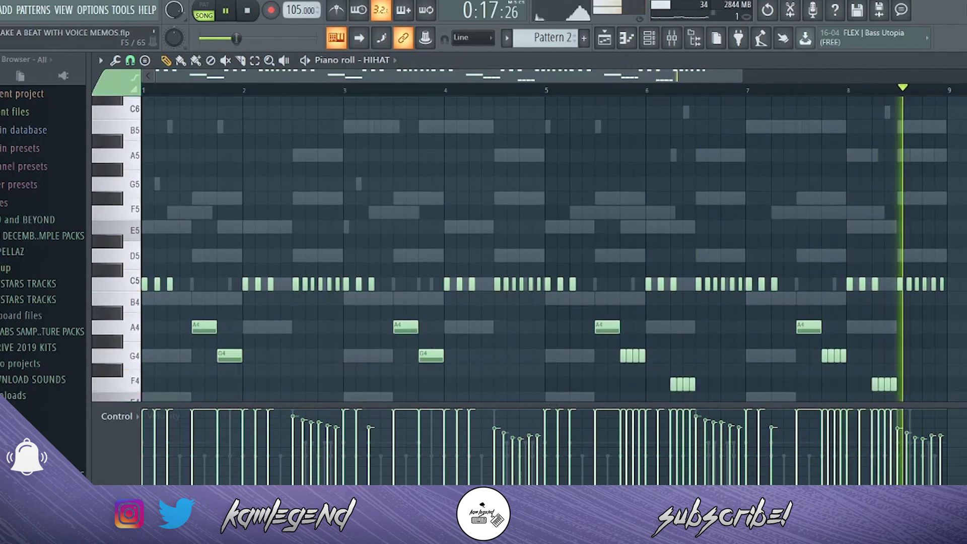
{"action": "key", "text": "space"}
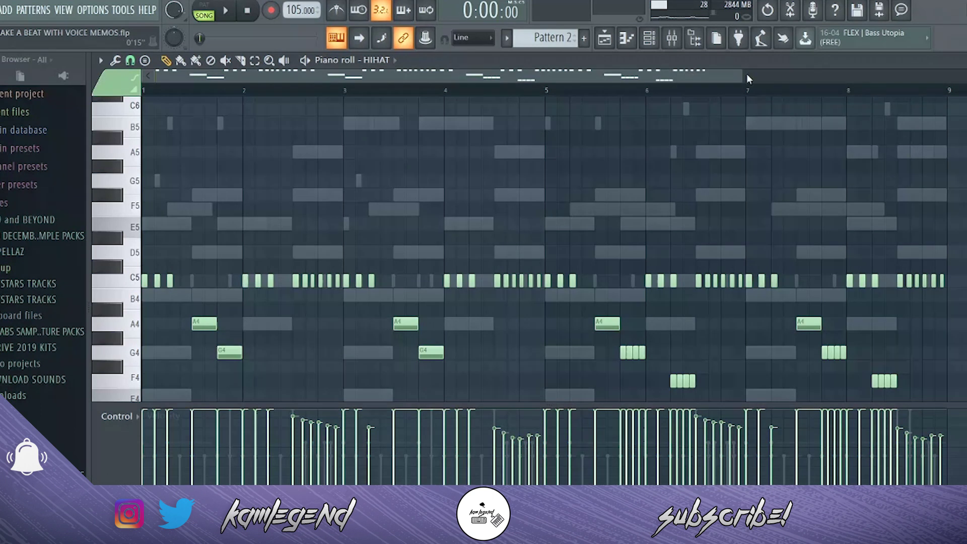
{"action": "key", "text": "F7"}
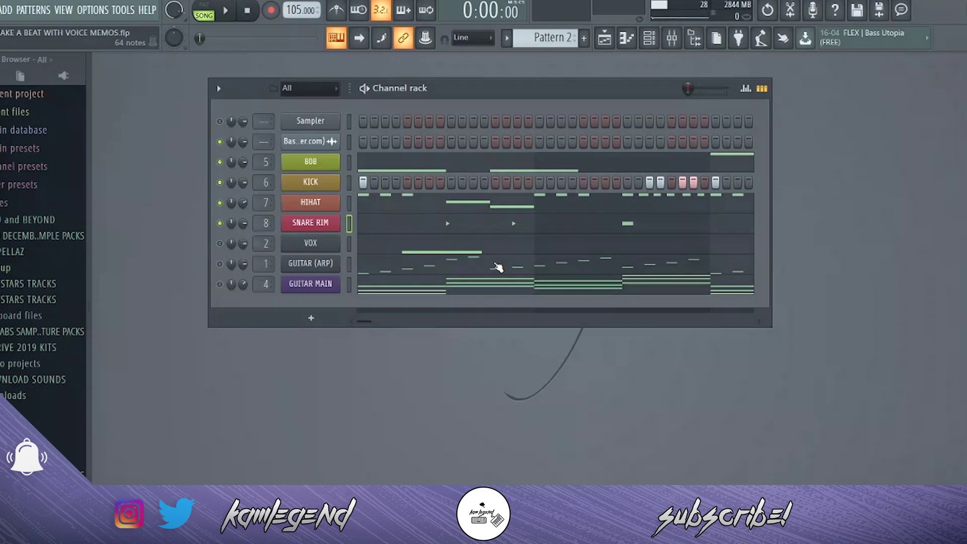
Play the pattern while viewing the SNARE RIM notes, then stop and close its piano roll
{"action": "left_click", "coordinate": [230, 14]}
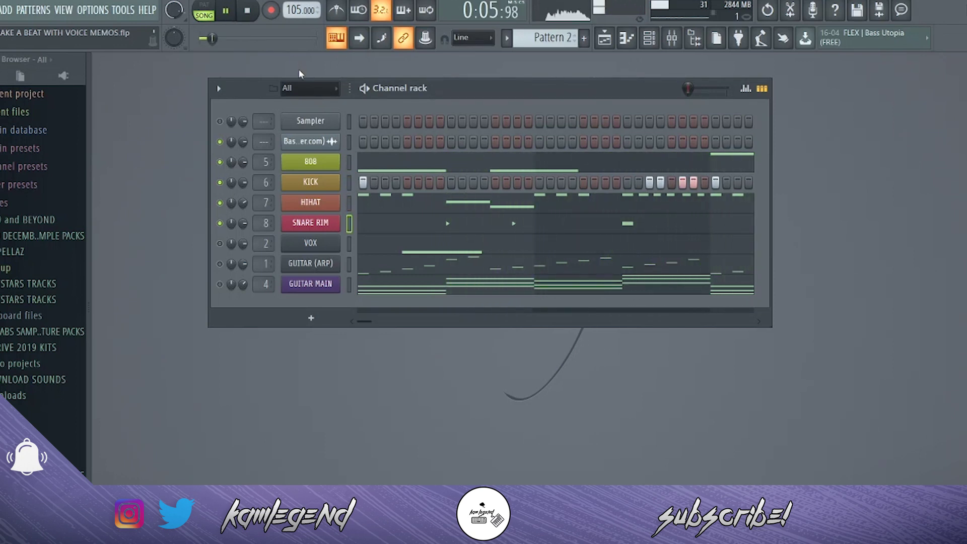
{"action": "right_click", "coordinate": [285, 218]}
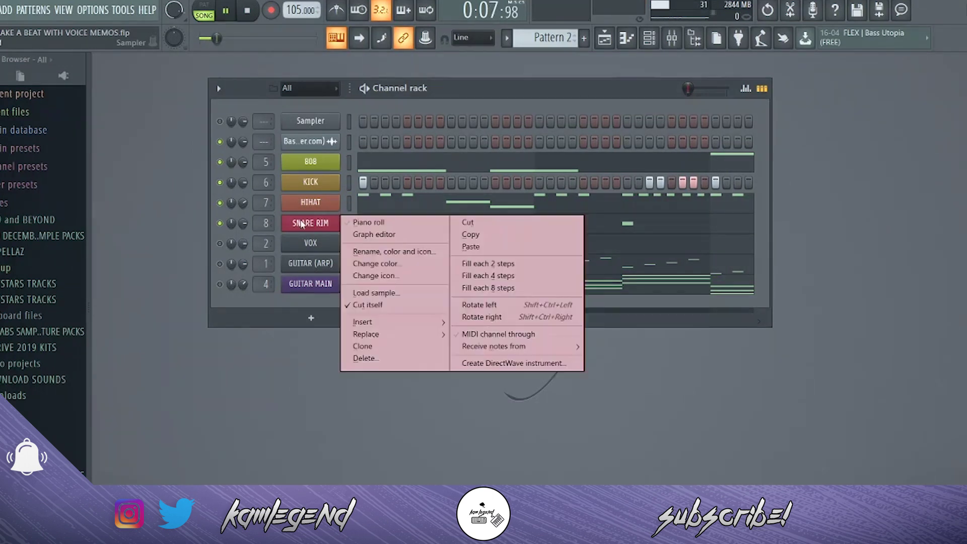
{"action": "left_click", "coordinate": [360, 222]}
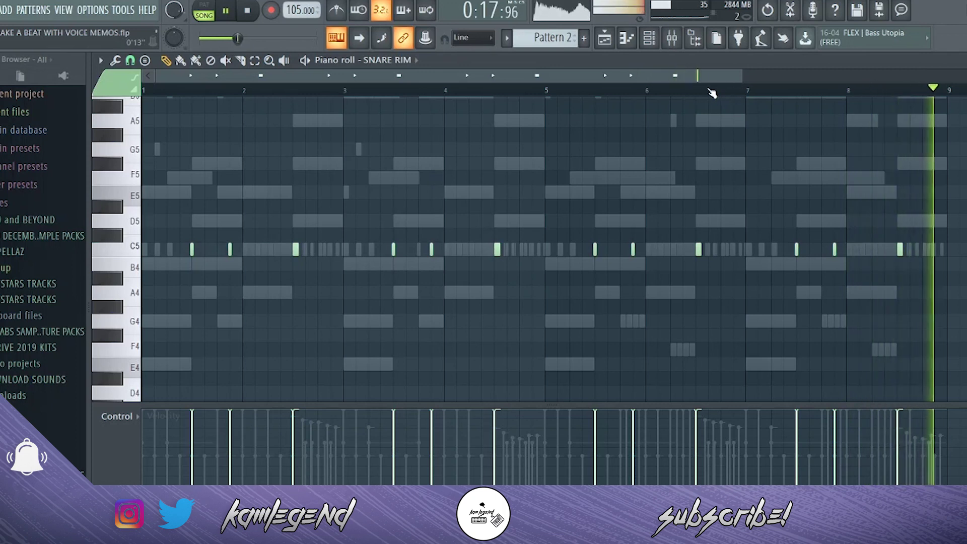
{"action": "key", "text": "space"}
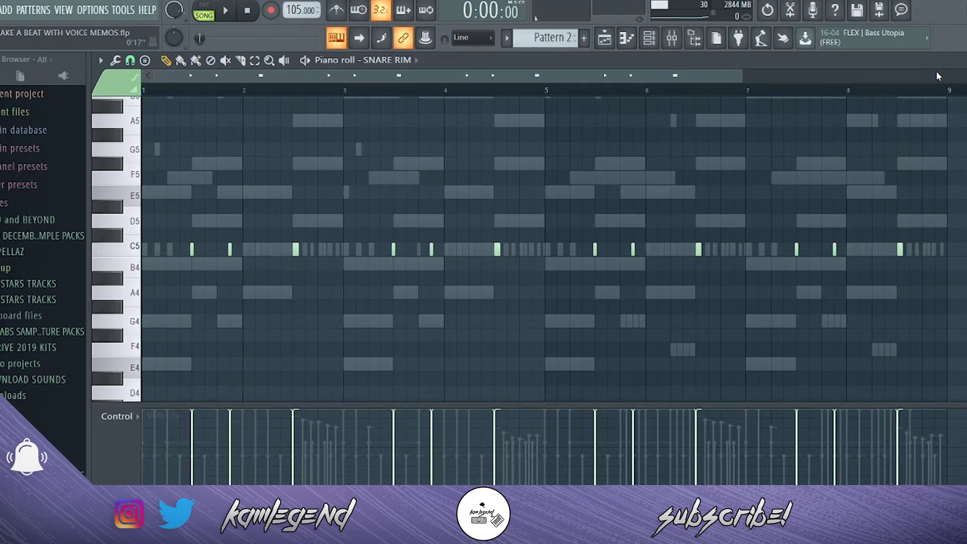
{"action": "key", "text": "Escape"}
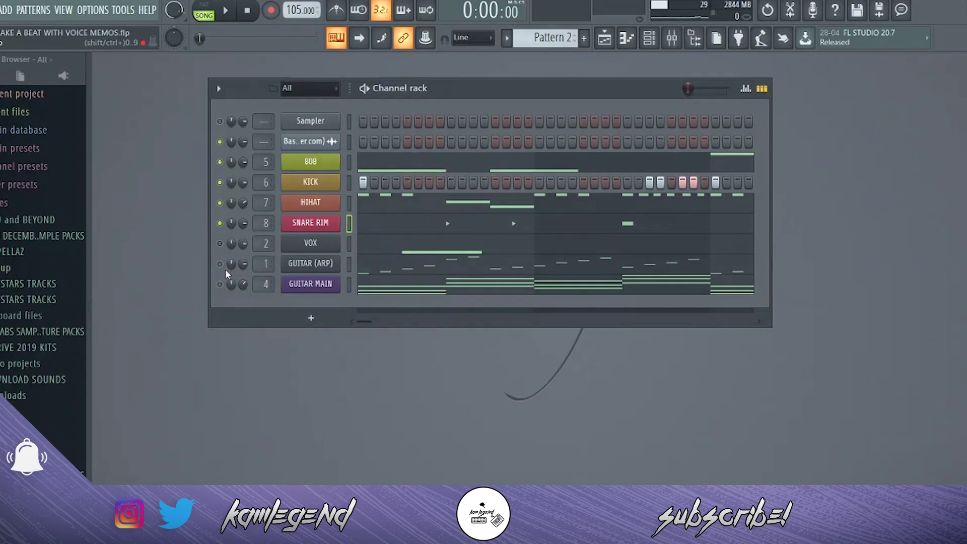
{"action": "right_click", "coordinate": [335, 157]}
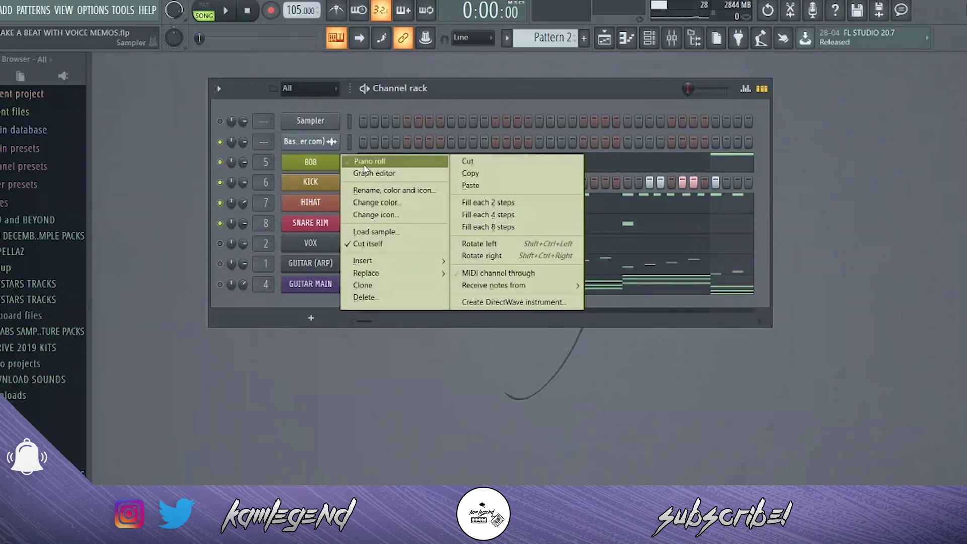
{"action": "left_click", "coordinate": [355, 159]}
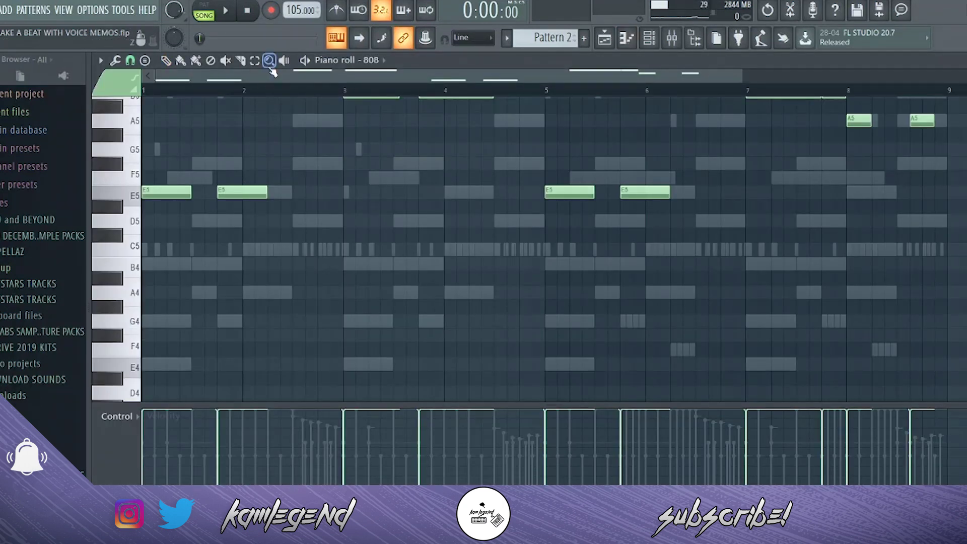
{"action": "scroll", "coordinate": [476, 128], "scroll_direction": "up", "scroll_amount": 3}
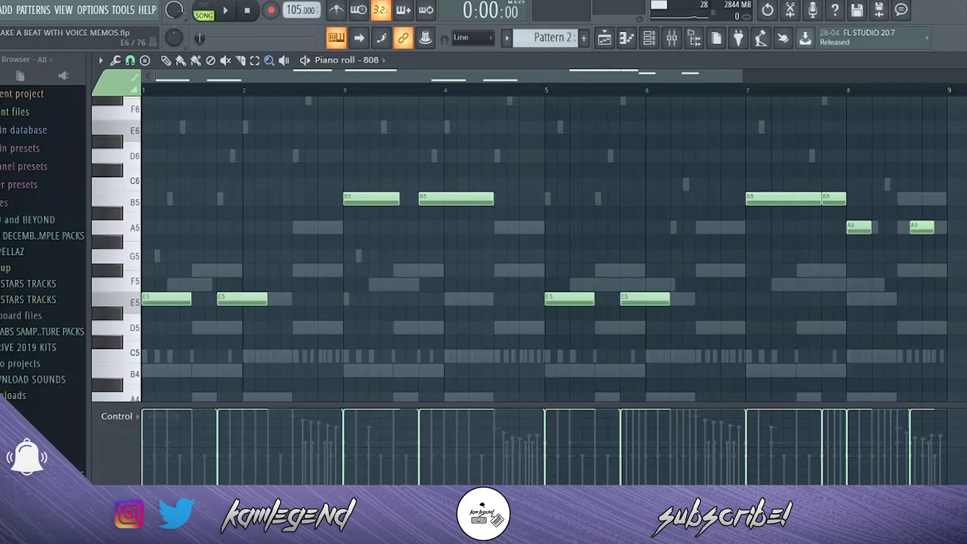
{"action": "key", "text": "Escape"}
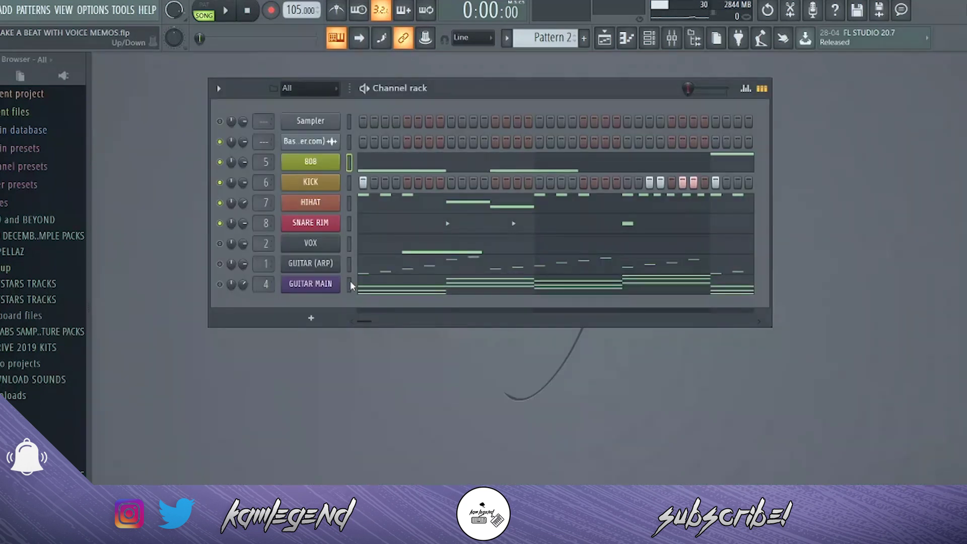
{"action": "left_click", "coordinate": [323, 285]}
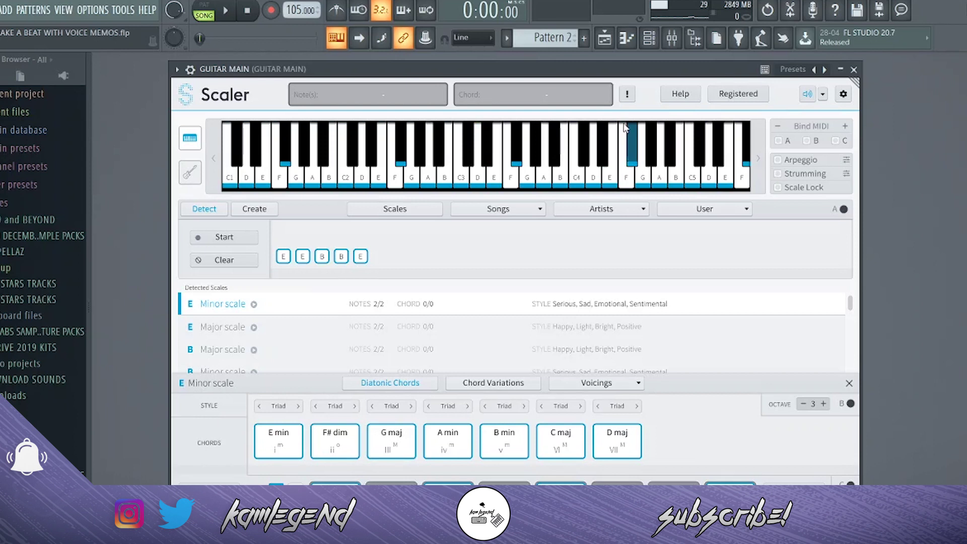
{"action": "left_click_drag", "start_coordinate": [611, 68], "coordinate": [672, 67]}
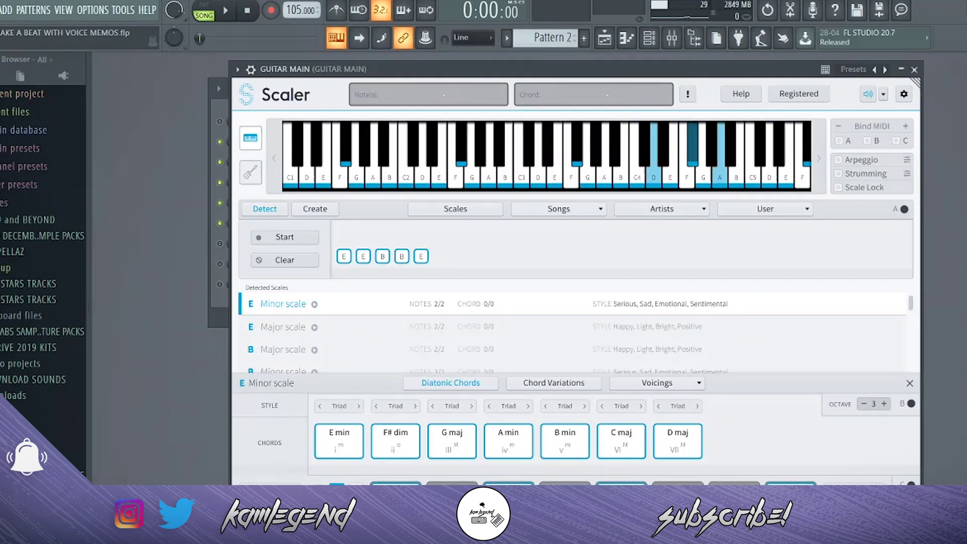
{"action": "left_click", "coordinate": [914, 69]}
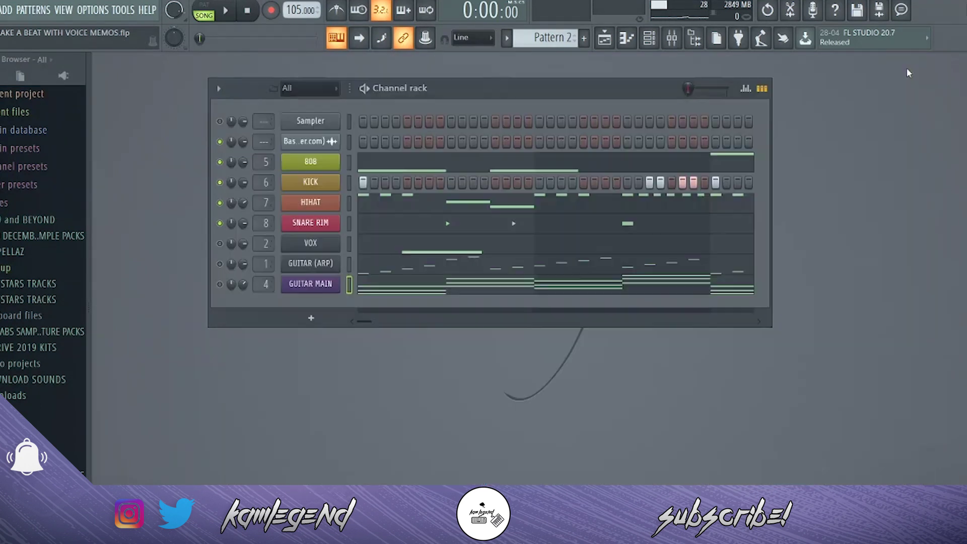
Inspect GUITAR MAIN's E4–A5 chord notes in the piano roll, then close it
{"action": "right_click", "coordinate": [329, 281]}
{"action": "left_click", "coordinate": [360, 283]}
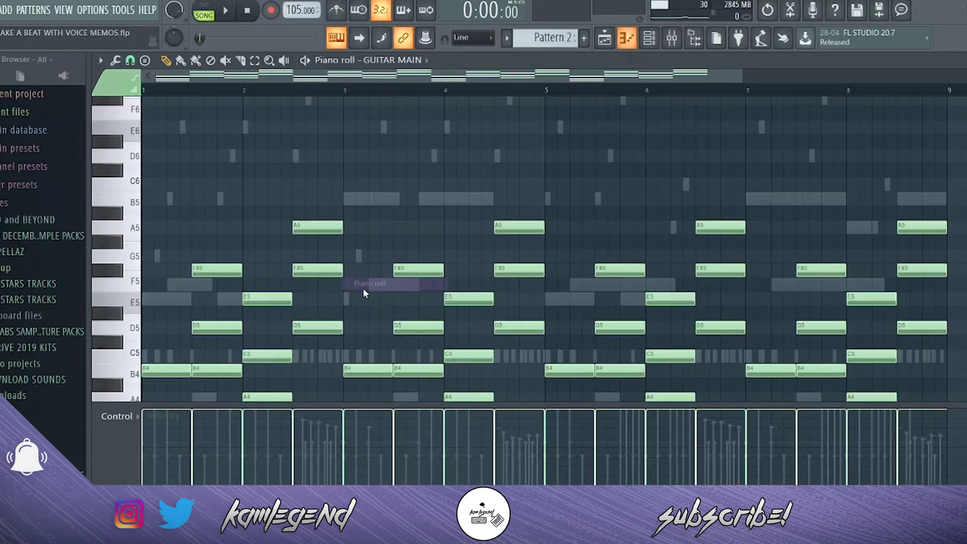
{"action": "scroll", "coordinate": [544, 247], "scroll_direction": "down", "scroll_amount": 3}
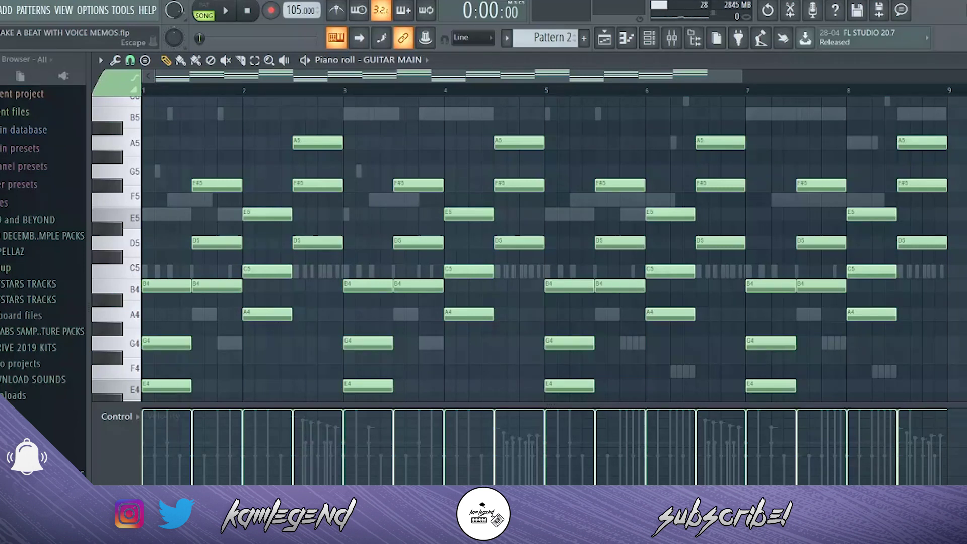
{"action": "key", "text": "Escape"}
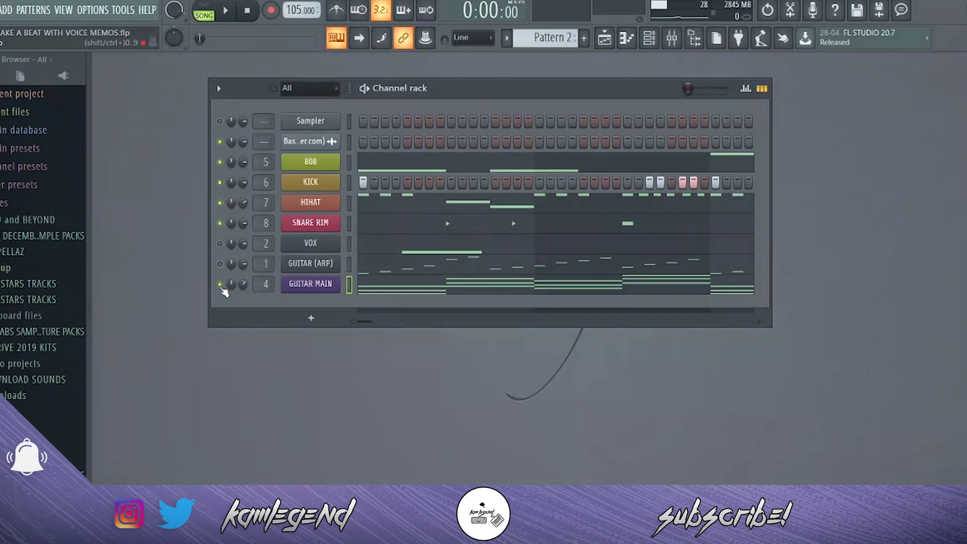
Play the beat while viewing GUITAR MAIN's notes, then stop and close the piano roll
{"action": "key", "text": "space"}
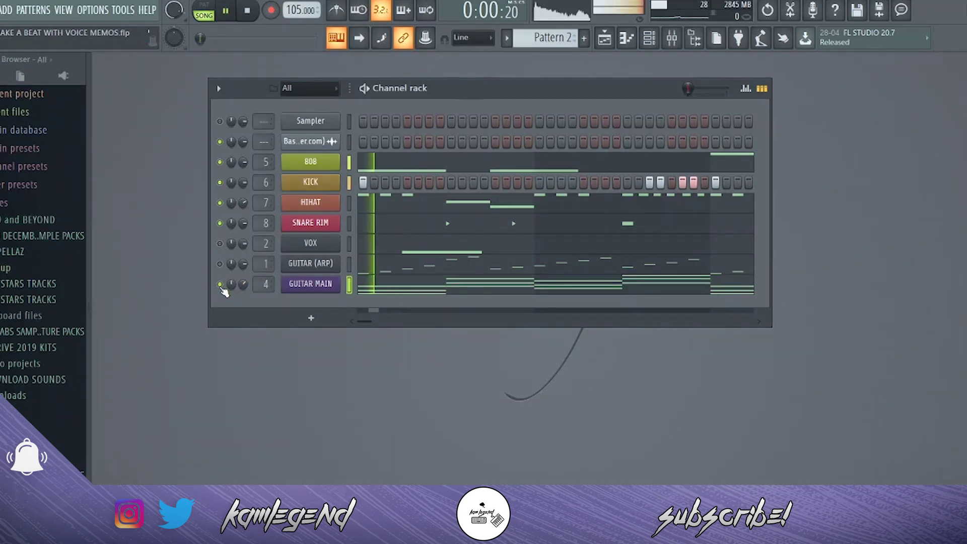
{"action": "right_click", "coordinate": [312, 283]}
{"action": "left_click", "coordinate": [346, 282]}
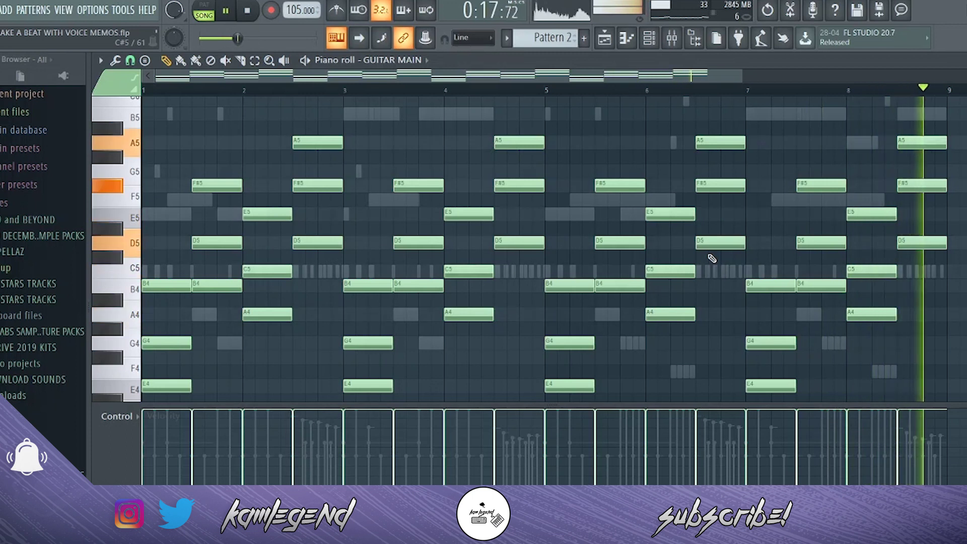
{"action": "key", "text": "space"}
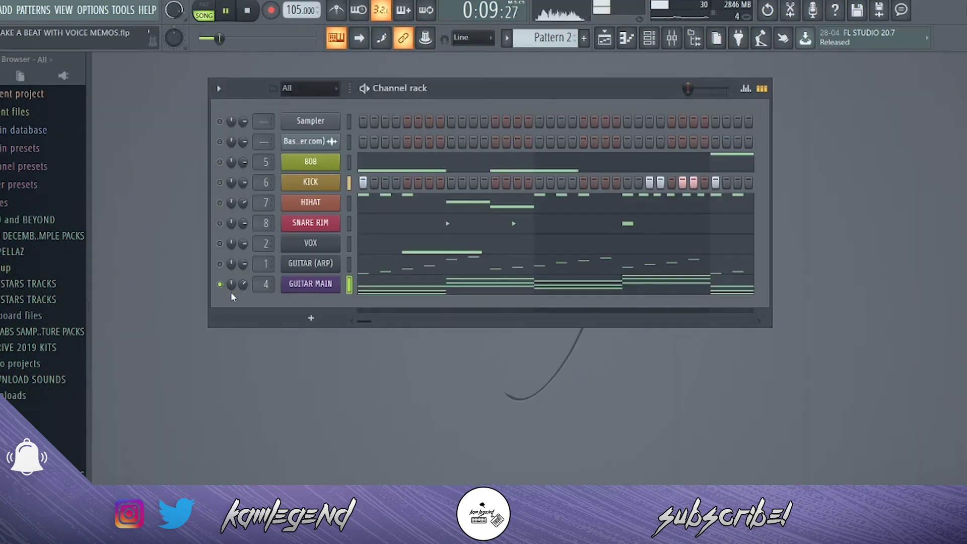
{"action": "right_click", "coordinate": [320, 290]}
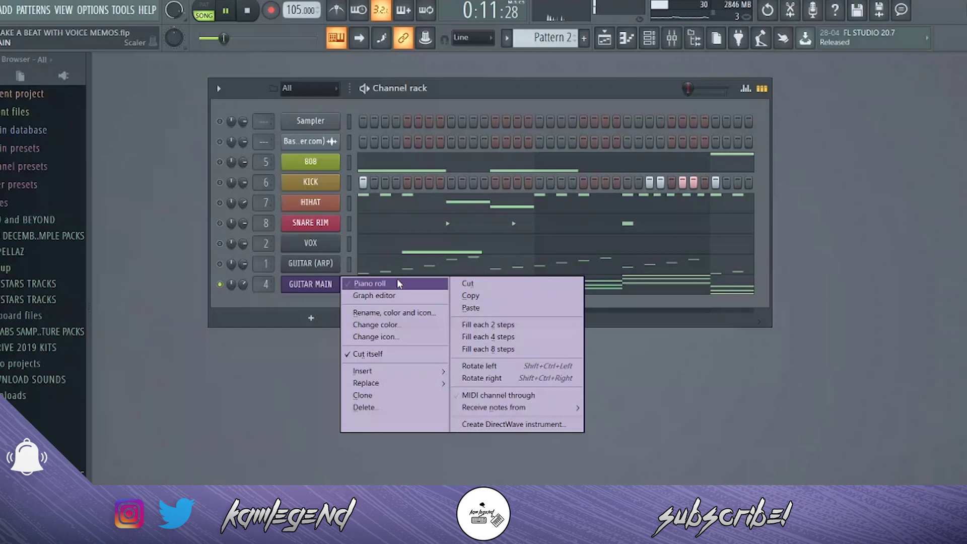
{"action": "left_click", "coordinate": [396, 283]}
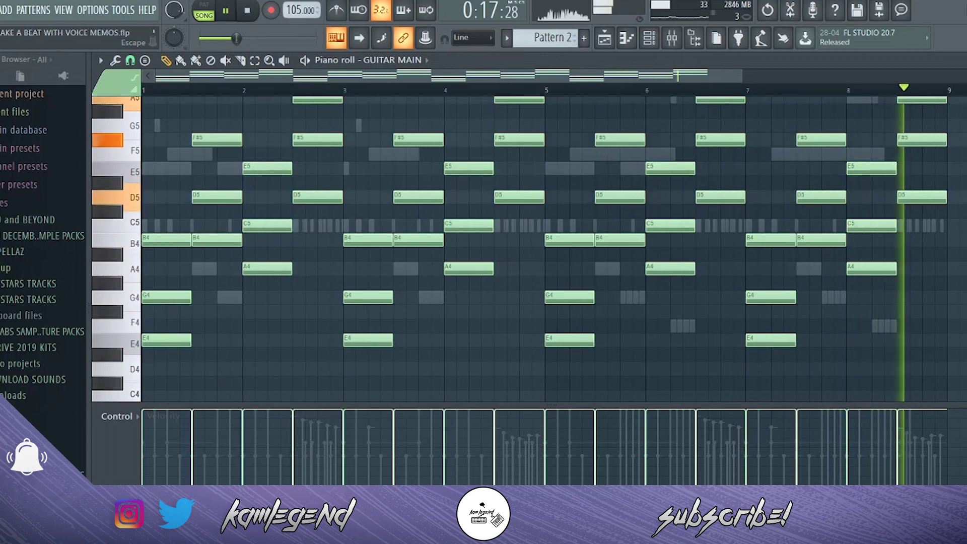
{"action": "key", "text": "space"}
{"action": "key", "text": "Escape"}
{"action": "right_click", "coordinate": [336, 262]}
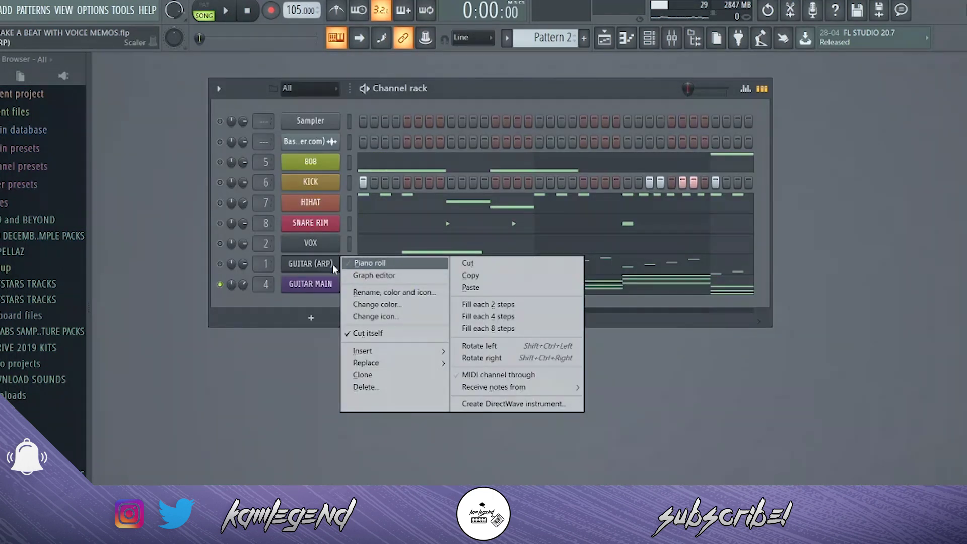
Switch GUITAR (ARP) on and view its whole arpeggio zoomed out in the piano roll
{"action": "left_click", "coordinate": [225, 265]}
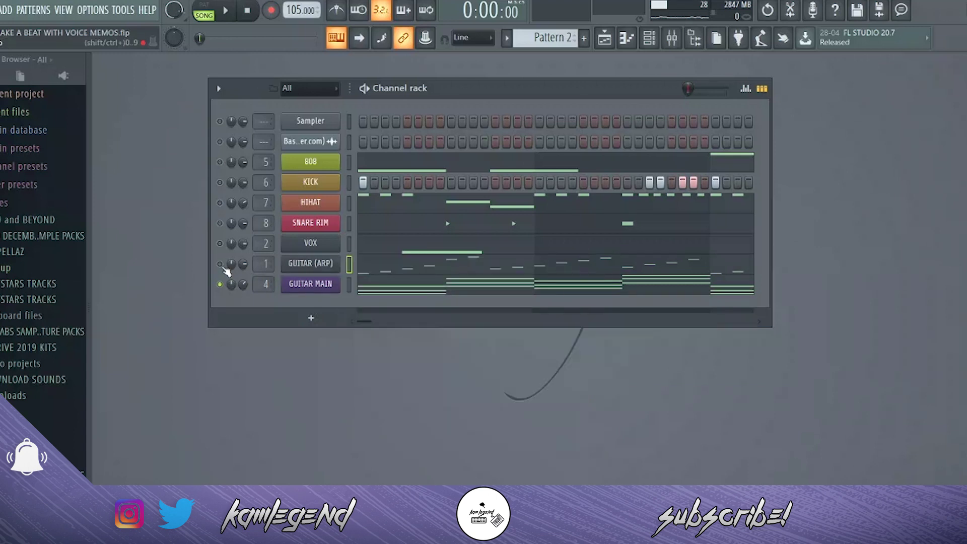
{"action": "left_click", "coordinate": [221, 266]}
{"action": "right_click", "coordinate": [336, 266]}
{"action": "left_click", "coordinate": [355, 262]}
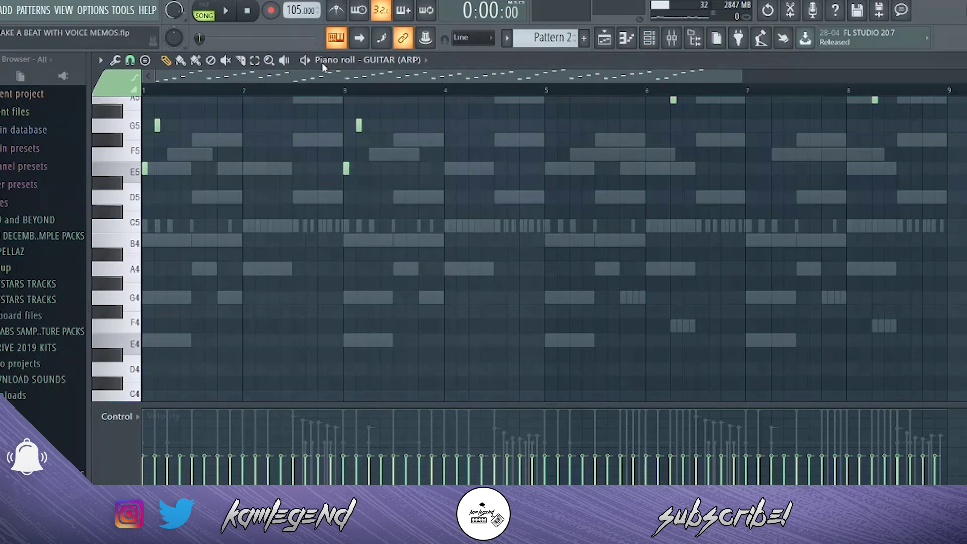
{"action": "left_click", "coordinate": [269, 60]}
{"action": "scroll", "coordinate": [597, 226], "scroll_direction": "down", "scroll_amount": 2}
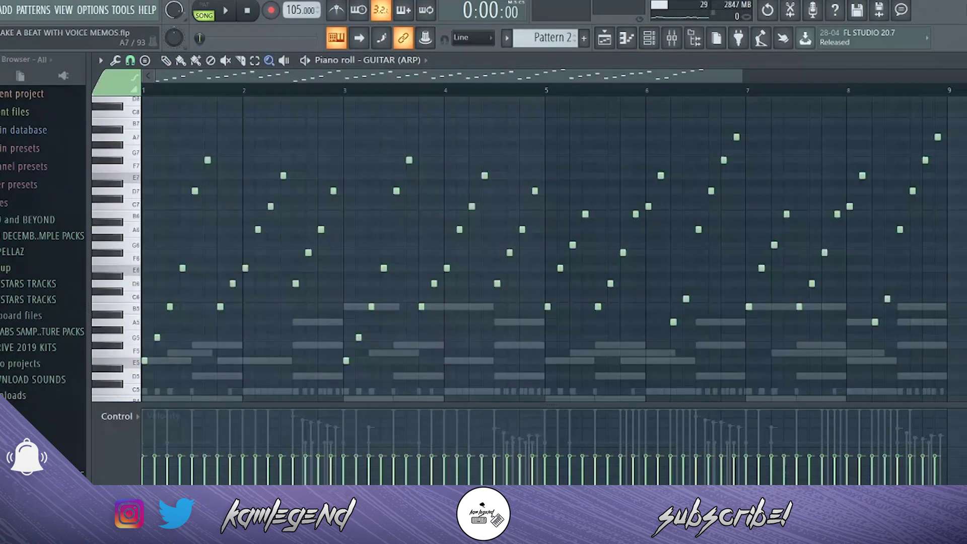
{"action": "scroll", "coordinate": [519, 247], "scroll_direction": "down", "scroll_amount": 2}
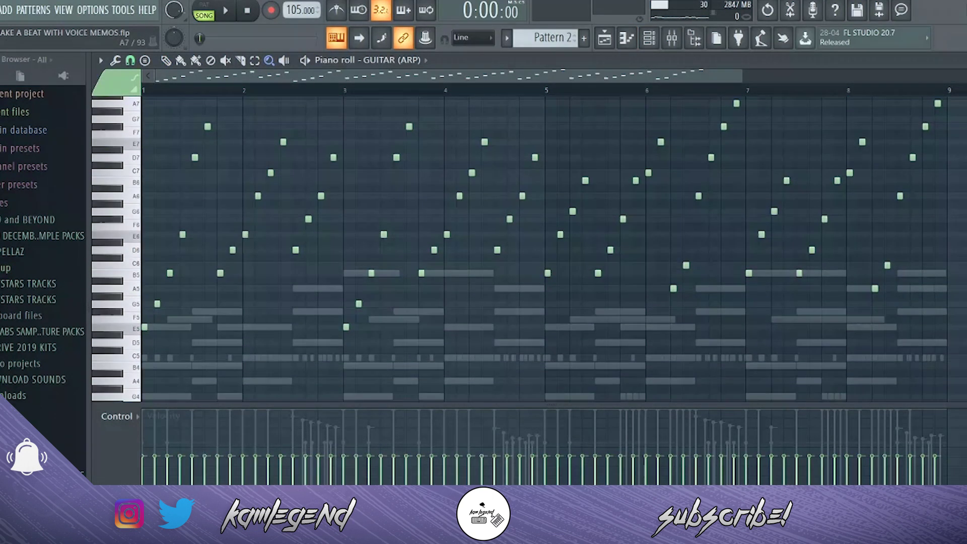
Select all arpeggio notes, check the Arpeggiator without applying, then close and play
{"action": "key", "text": "ctrl+a"}
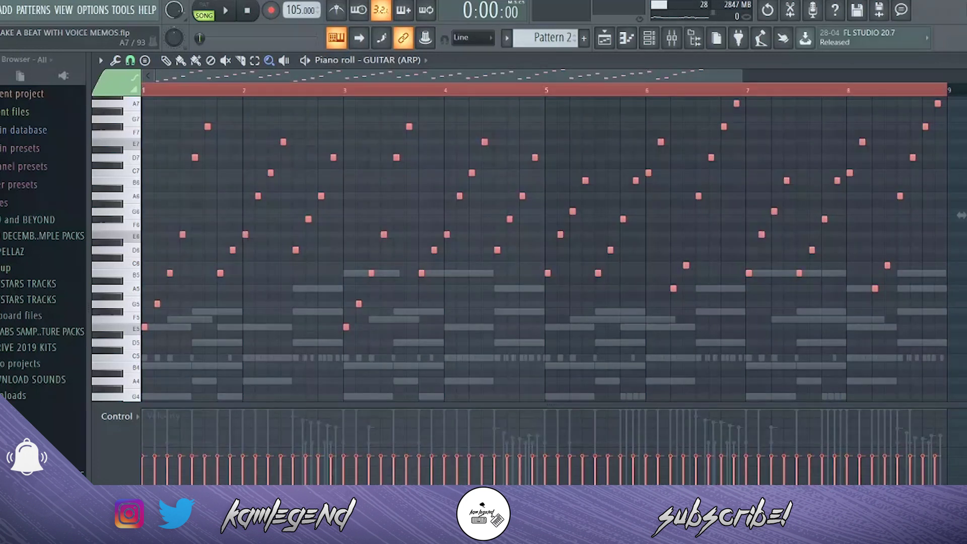
{"action": "key", "text": "alt+a"}
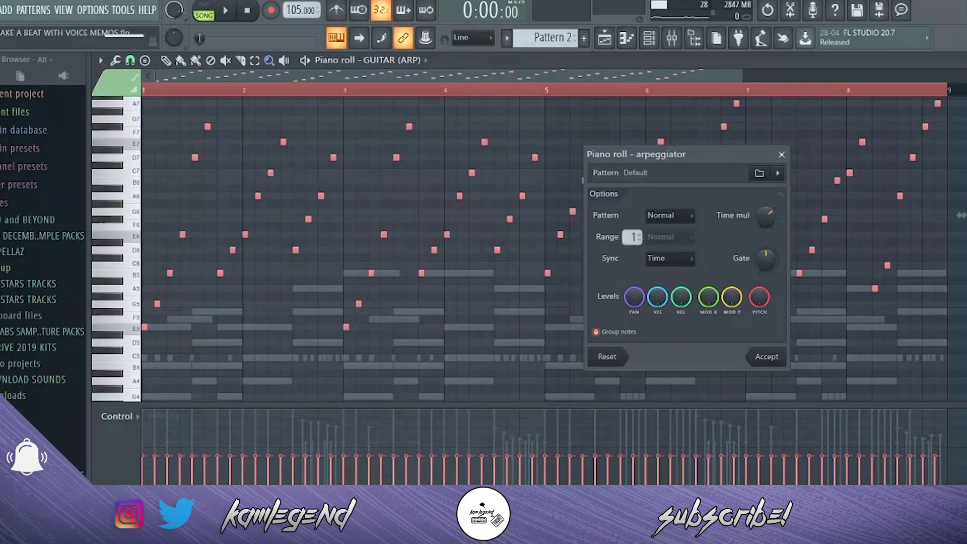
{"action": "left_click", "coordinate": [781, 155]}
{"action": "key", "text": "F7"}
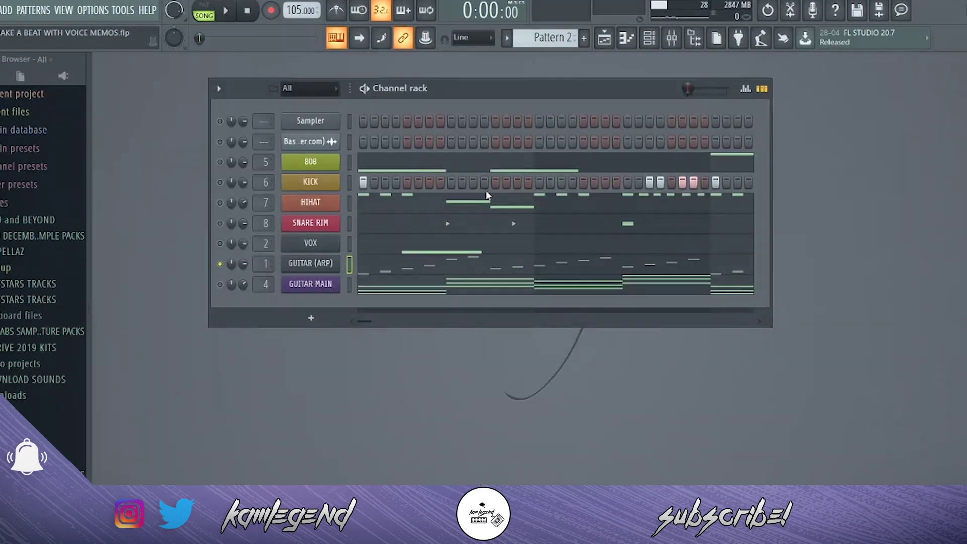
{"action": "key", "text": "space"}
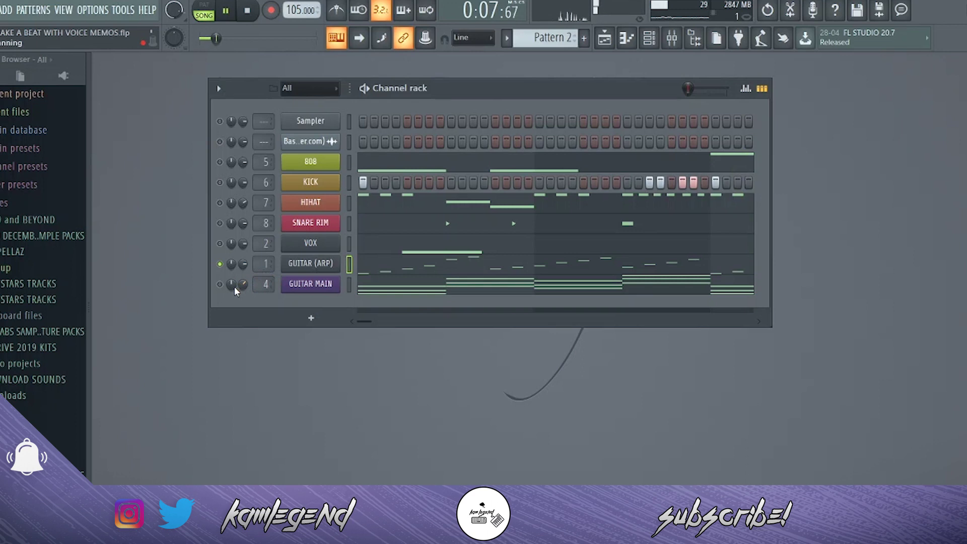
Switch GUITAR MAIN back on and play both guitar parts together
{"action": "left_click", "coordinate": [220, 284]}
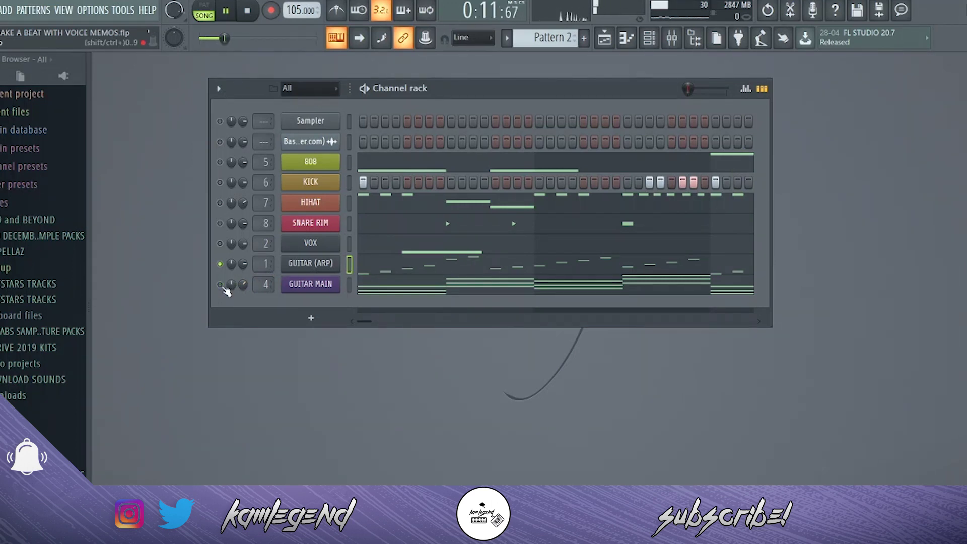
{"action": "key", "text": "space"}
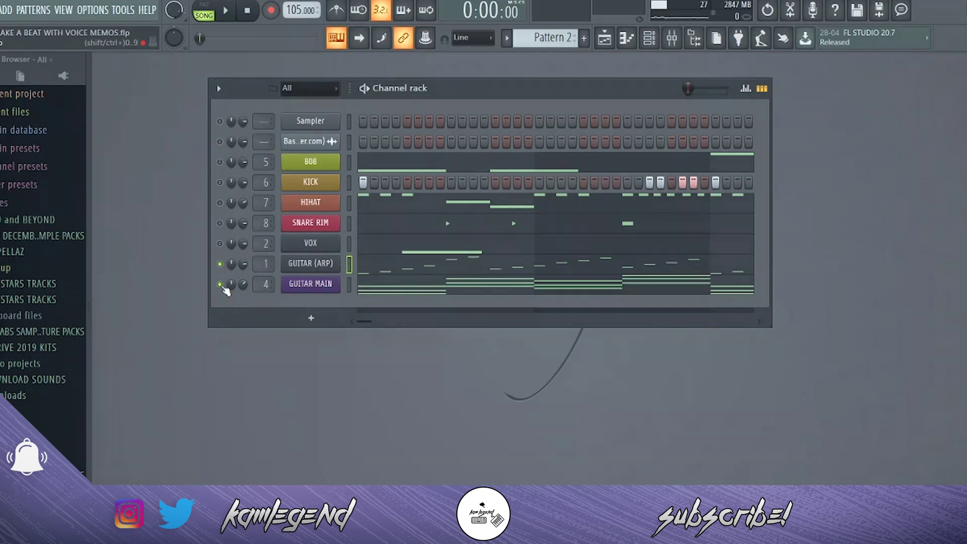
{"action": "key", "text": "space"}
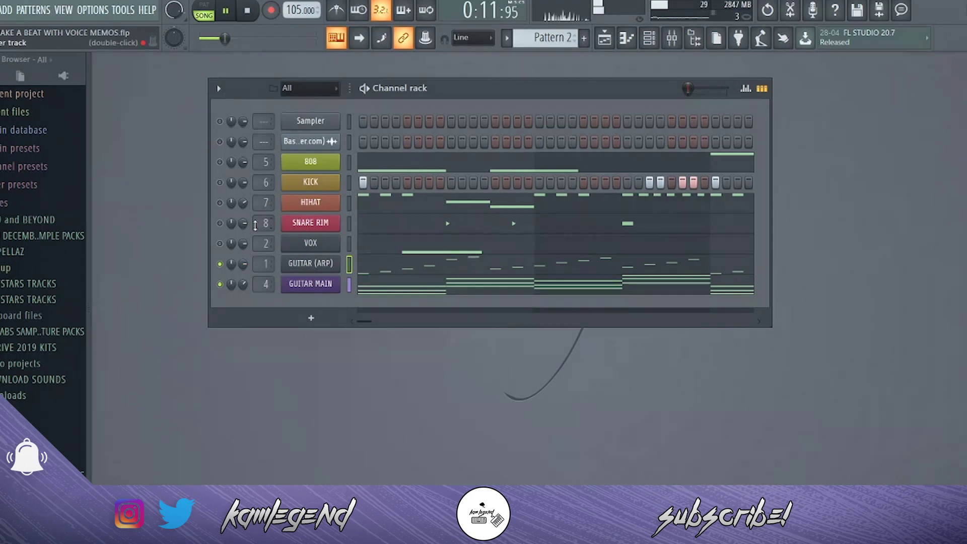
{"action": "key", "text": "space"}
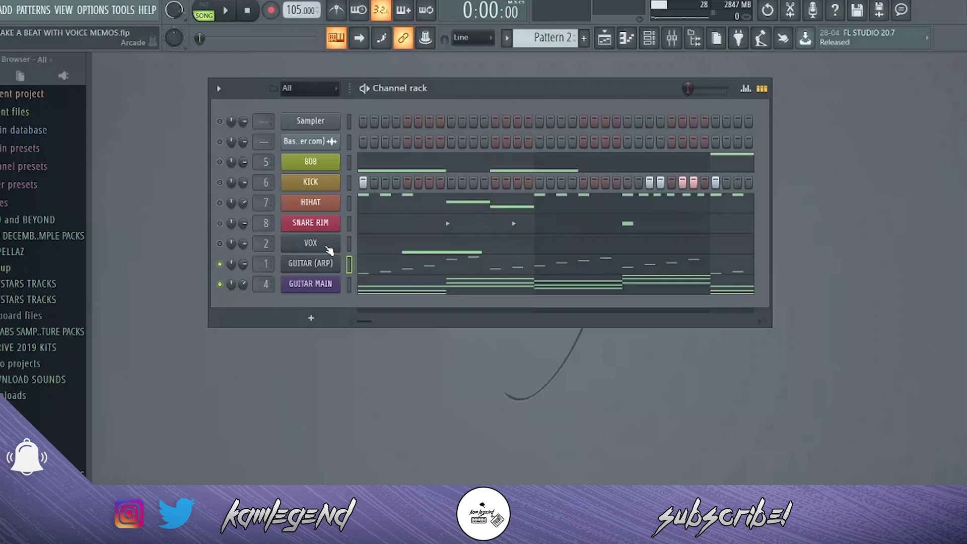
{"action": "left_click", "coordinate": [337, 235]}
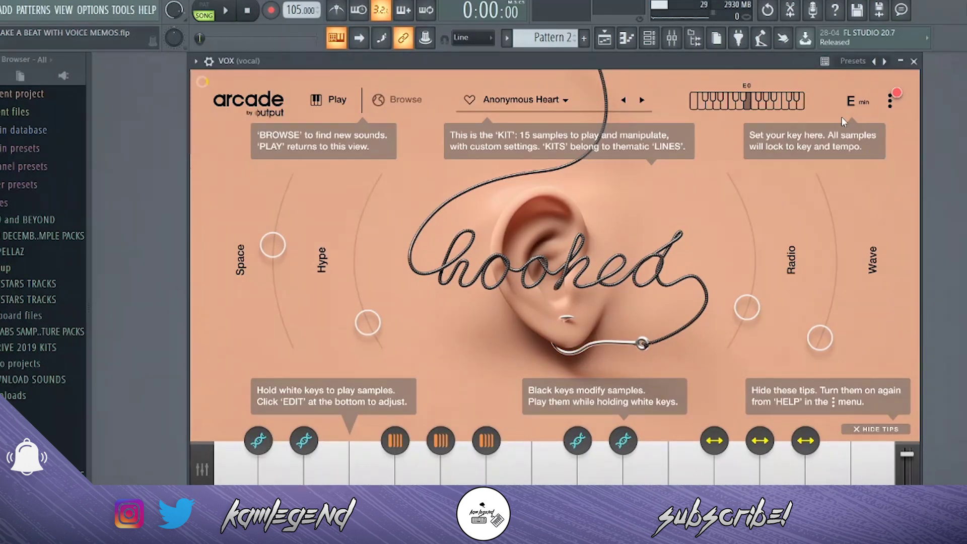
Check the Arcade plugin's session key list and options menu, then close it
{"action": "left_click", "coordinate": [852, 102]}
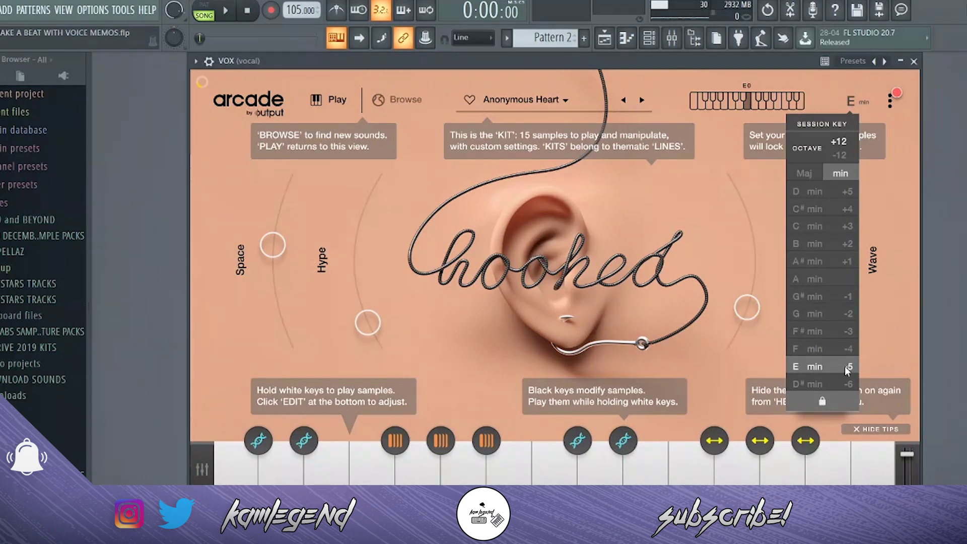
{"action": "left_click", "coordinate": [890, 101]}
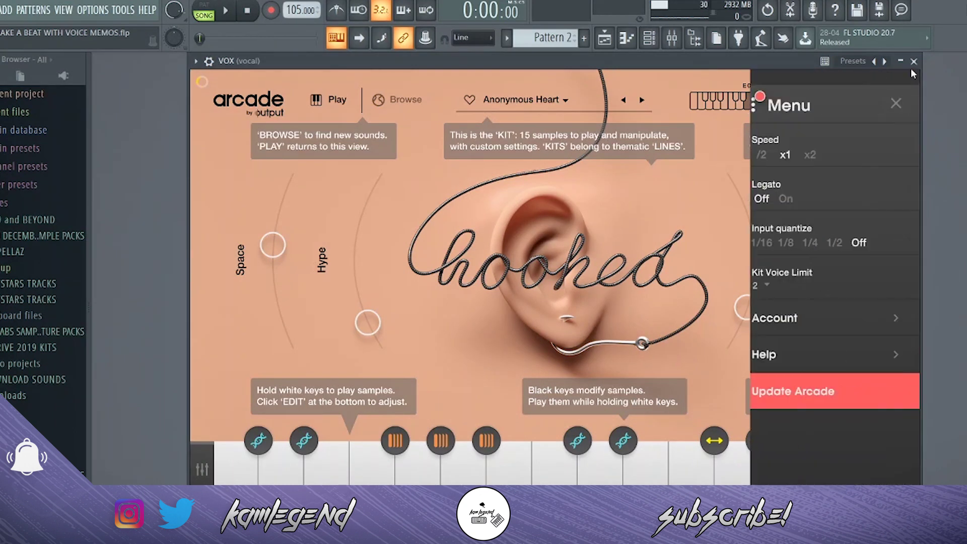
{"action": "left_click", "coordinate": [913, 62]}
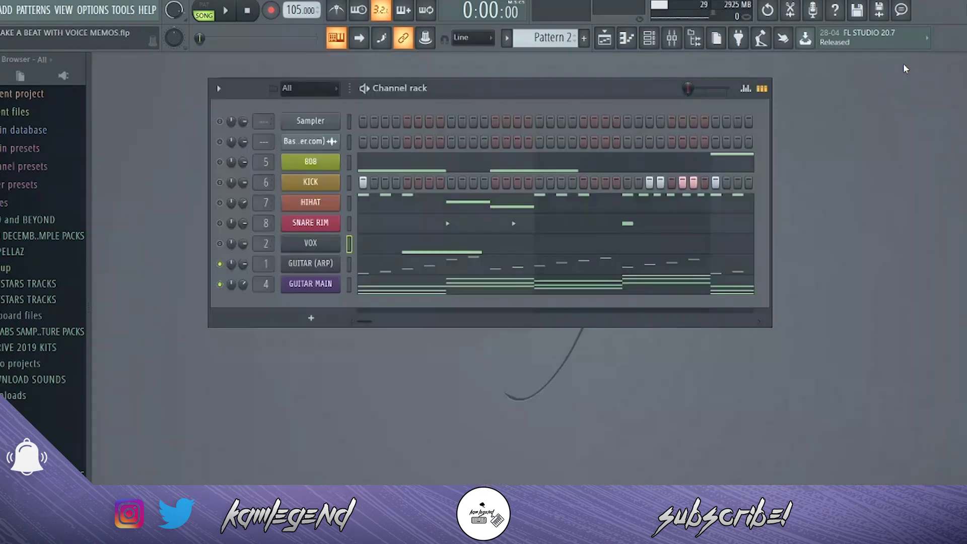
Unmute VOX, play the chops with both guitars and bring up the Mixer
{"action": "left_click", "coordinate": [219, 243]}
{"action": "key", "text": "space"}
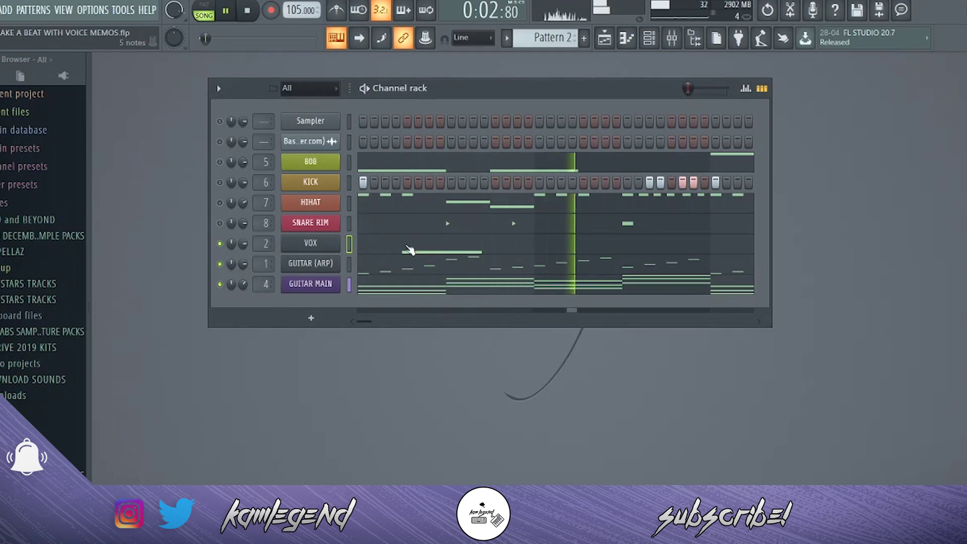
{"action": "left_click", "coordinate": [672, 38]}
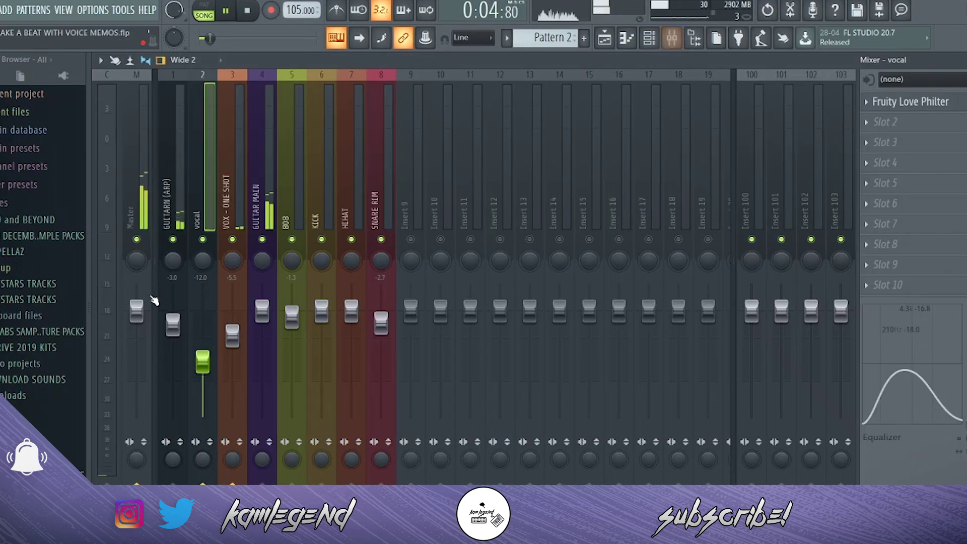
Inspect the VOX - ONE SHOT insert's effects, stop playback and glance at Arcade
{"action": "left_click", "coordinate": [227, 214]}
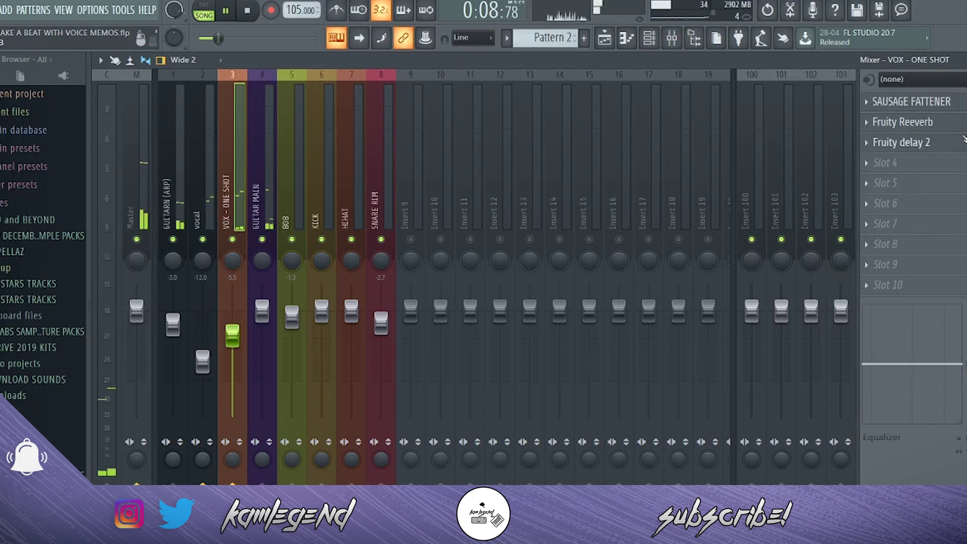
{"action": "key", "text": "F9"}
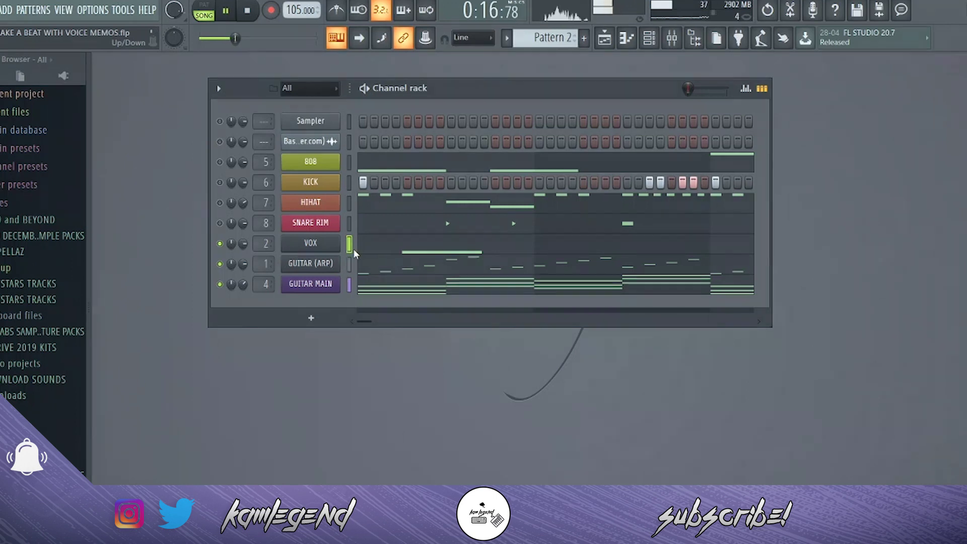
{"action": "key", "text": "space"}
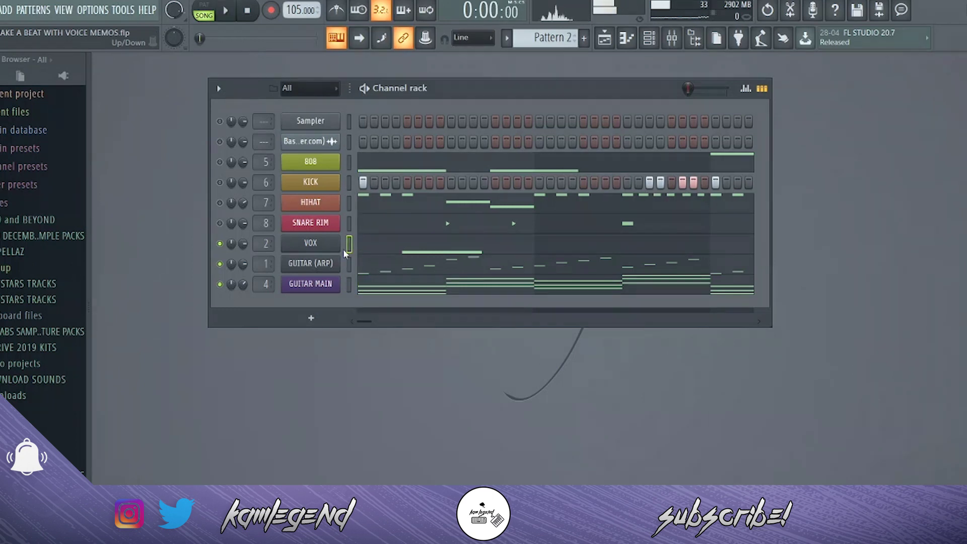
{"action": "left_click", "coordinate": [304, 246]}
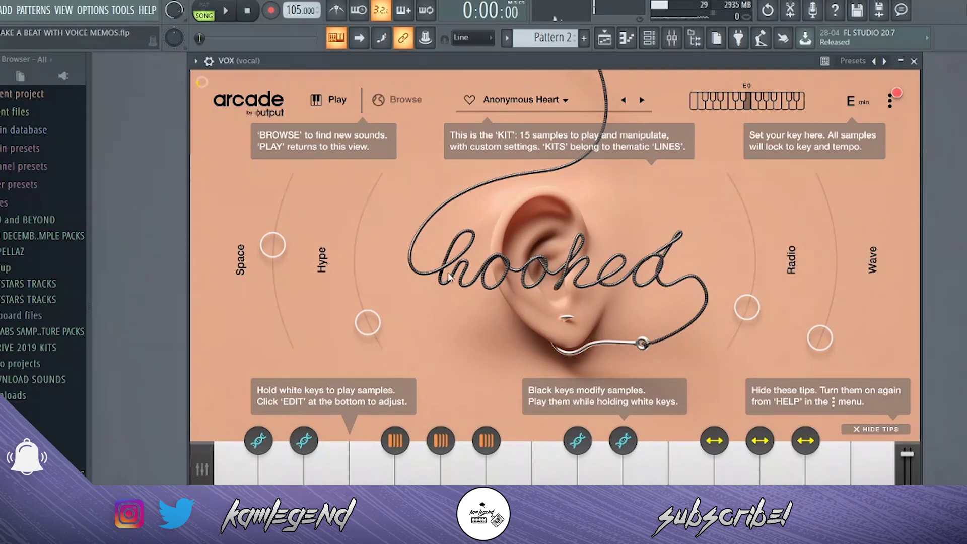
{"action": "left_click", "coordinate": [913, 61]}
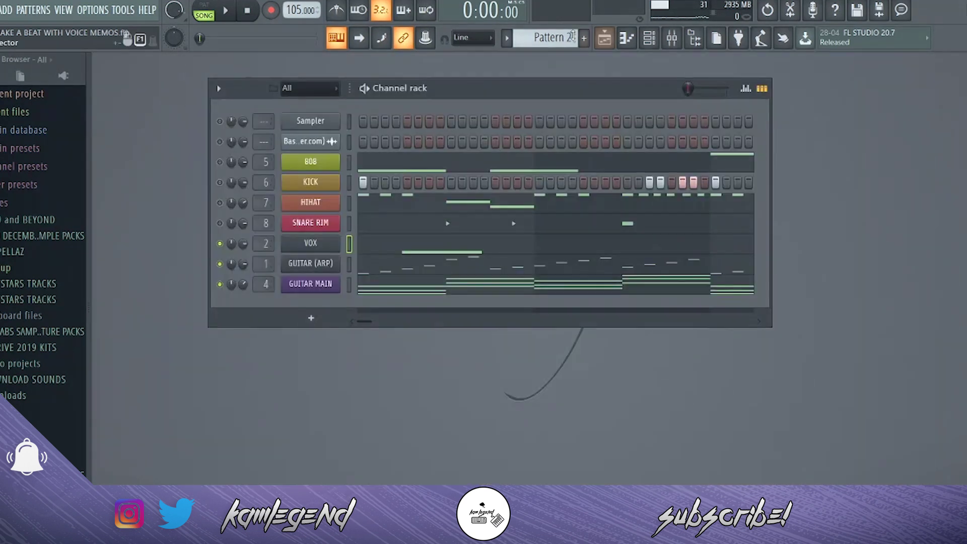
Recheck the VOX - ONE SHOT insert, then return to the Playlist and play the song
{"action": "left_click", "coordinate": [673, 39]}
{"action": "left_click", "coordinate": [226, 205]}
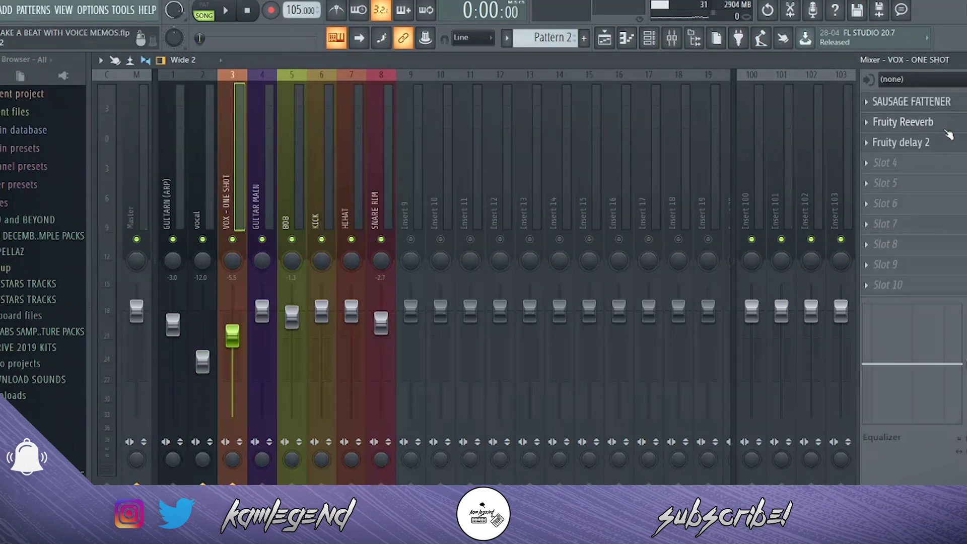
{"action": "key", "text": "Escape"}
{"action": "key", "text": "Escape"}
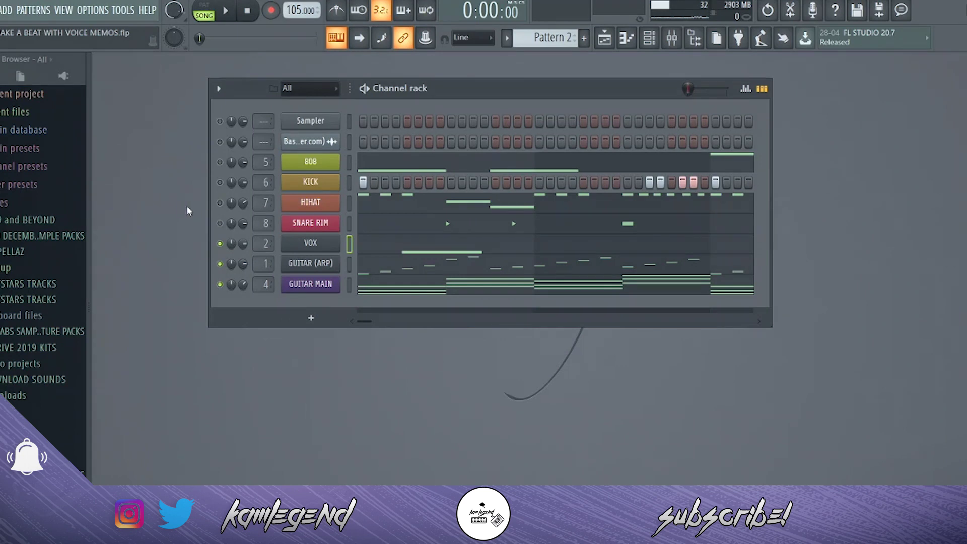
{"action": "right_click", "coordinate": [220, 244]}
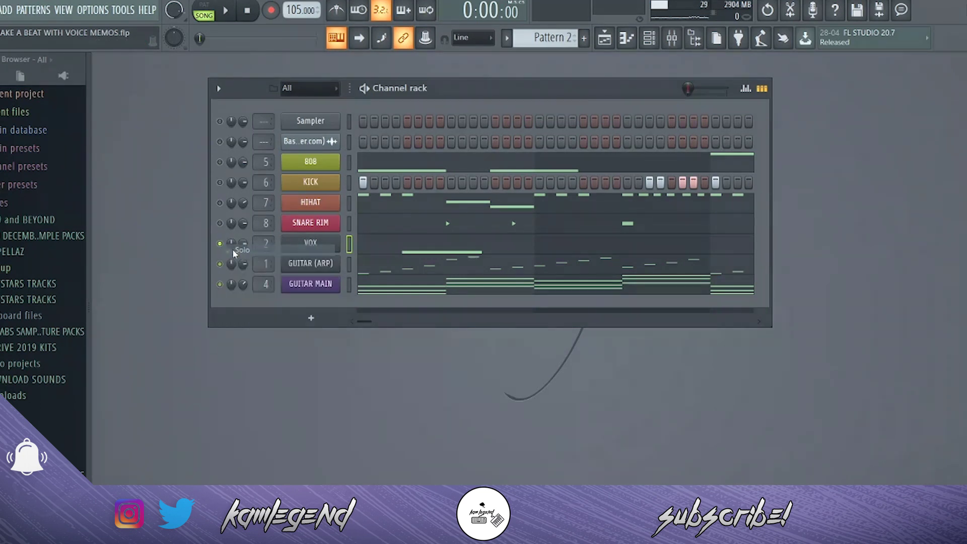
{"action": "key", "text": "F5"}
{"action": "key", "text": "space"}
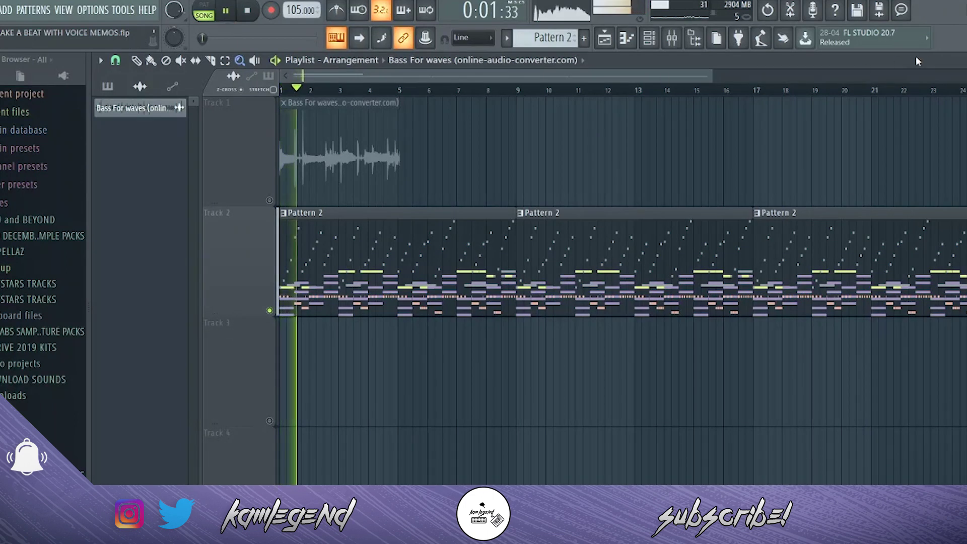
Switch from the Playlist back to Pattern 2's Channel rack while the song plays
{"action": "key", "text": "Escape"}
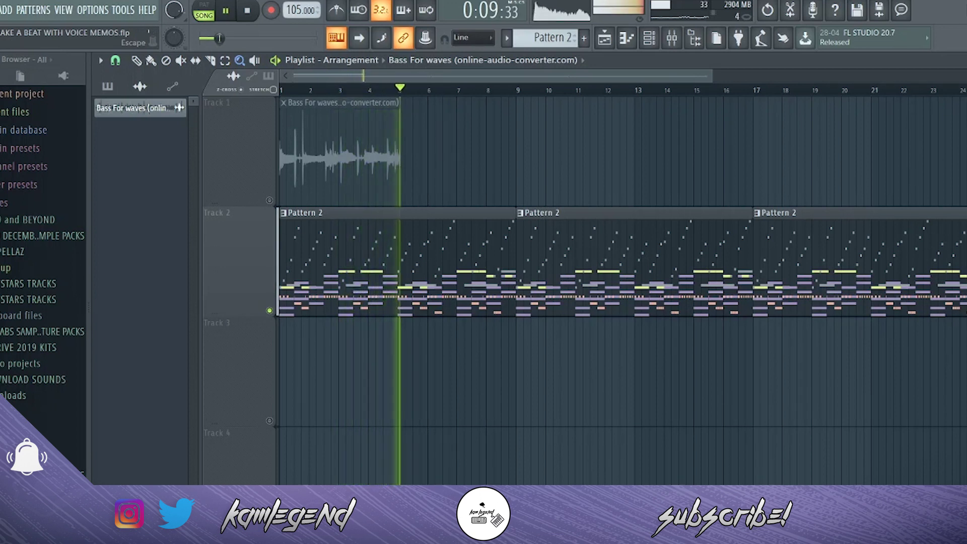
{"action": "key", "text": "F5"}
{"action": "key", "text": "F6"}
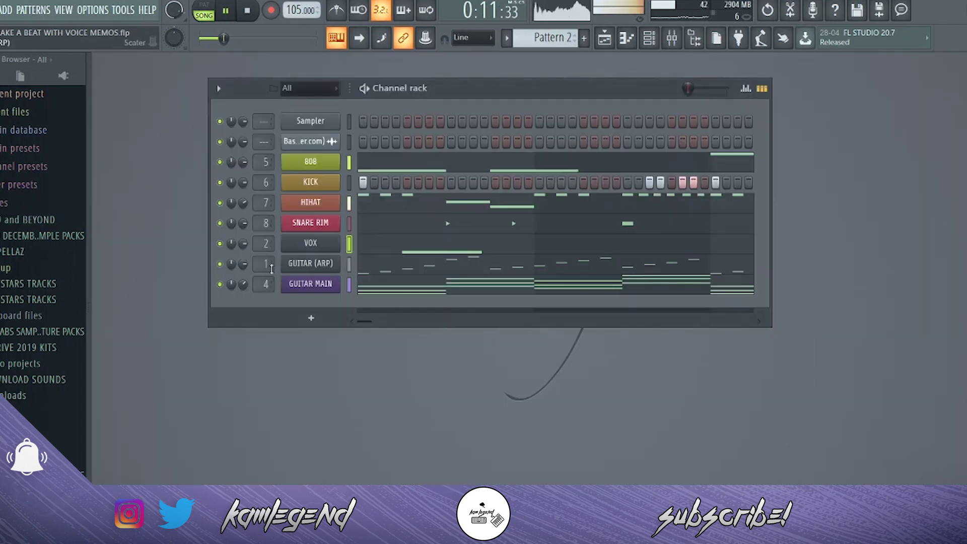
Mute the VOX and GUITAR (ARP) channels in Pattern 2's Channel rack during playback
{"action": "left_click", "coordinate": [220, 243]}
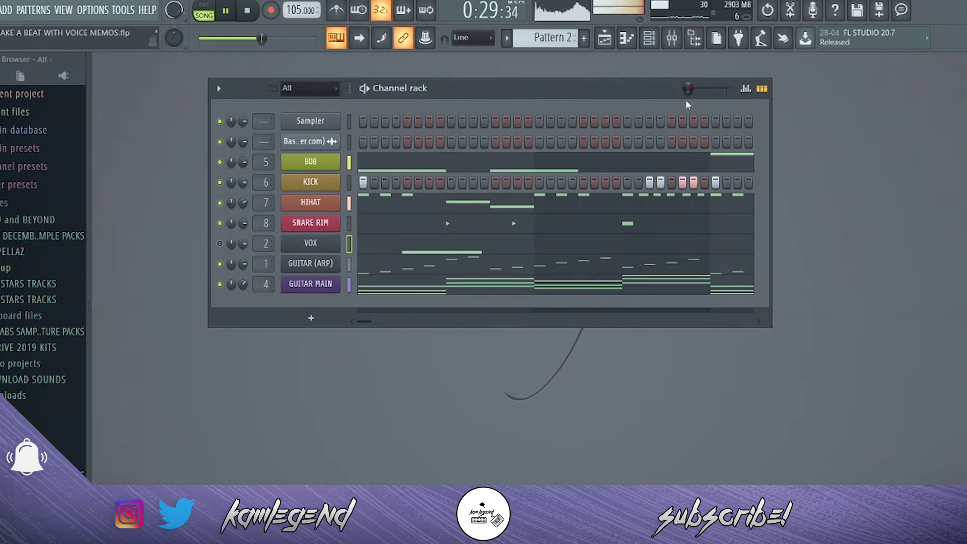
{"action": "left_click", "coordinate": [607, 39]}
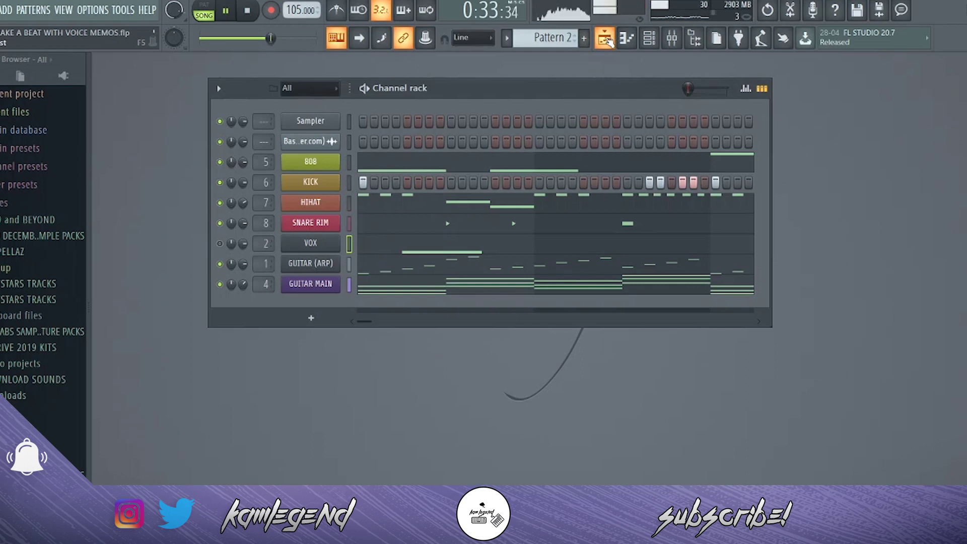
{"action": "left_click", "coordinate": [220, 263]}
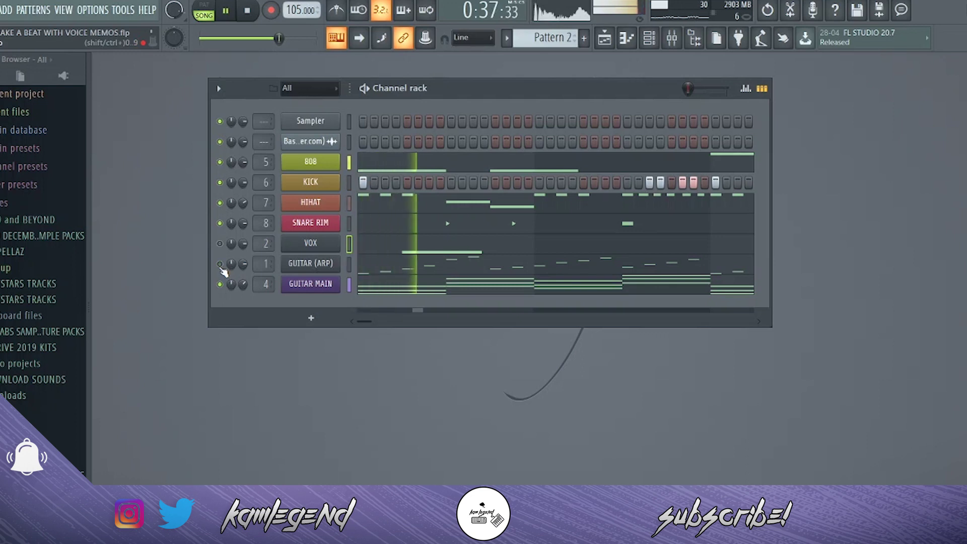